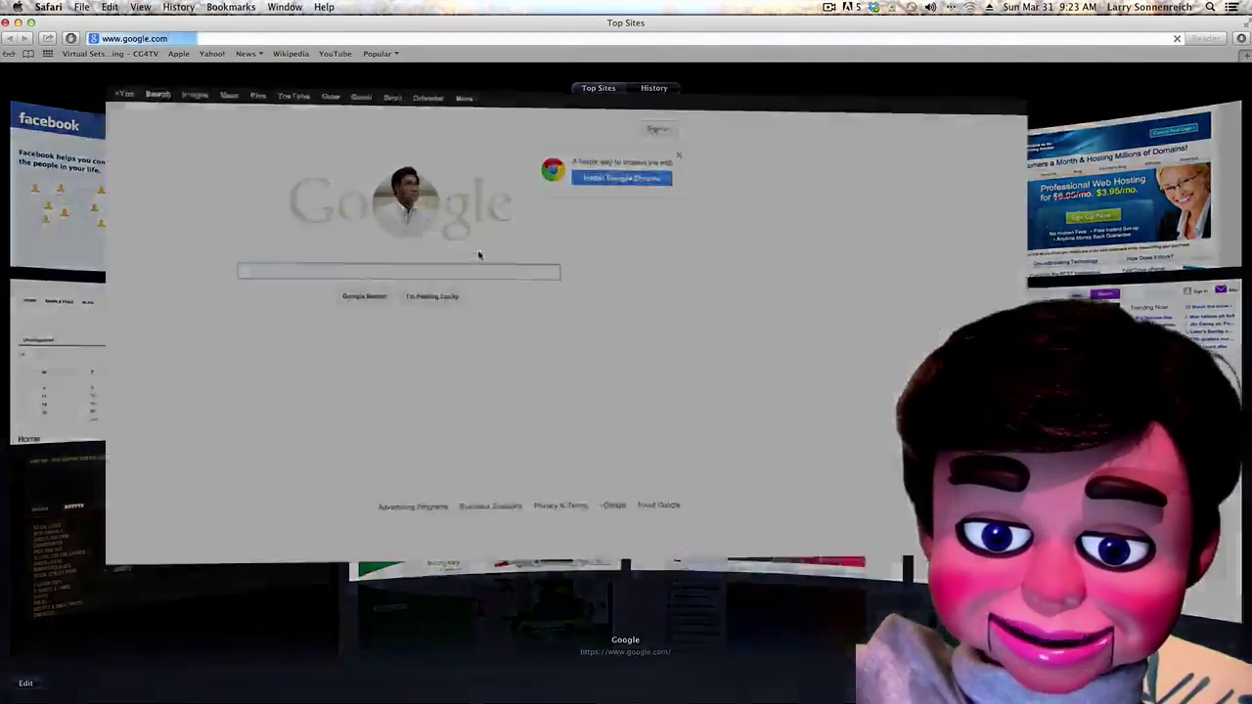
Search Google for 'physicalmagic devianart' to find the artist's deviantART gallery
key("super+shift+l")
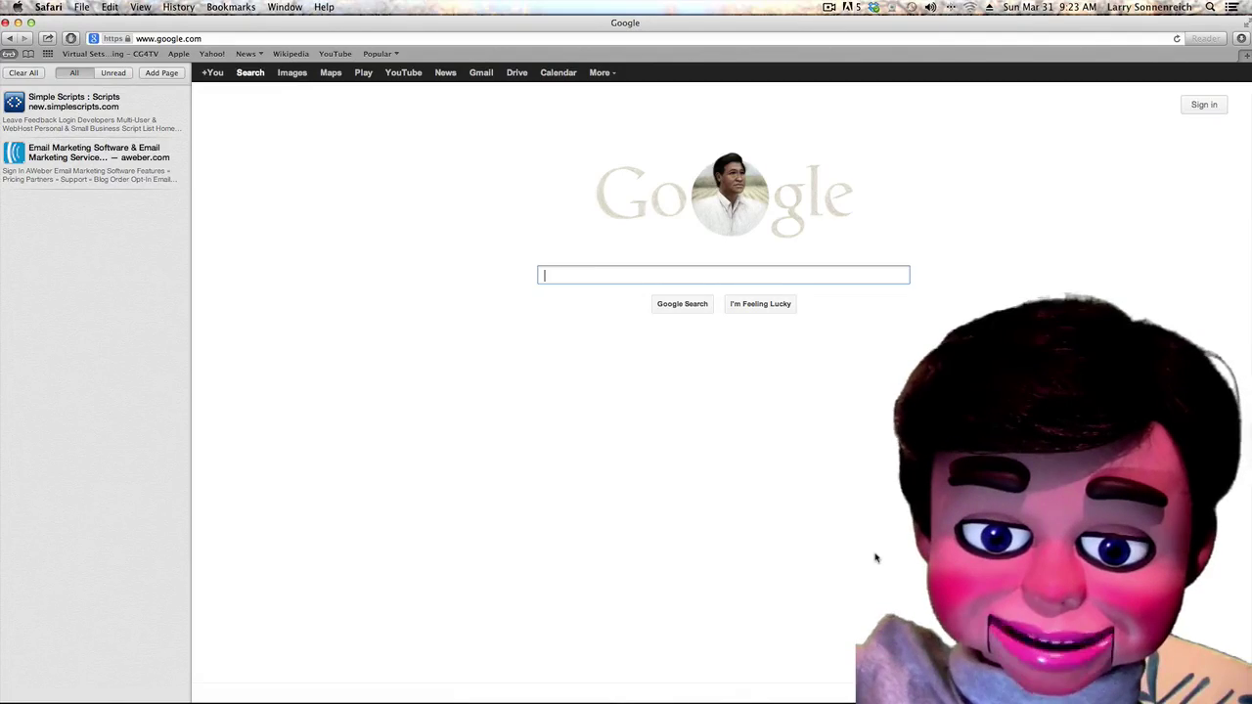
type("phy")
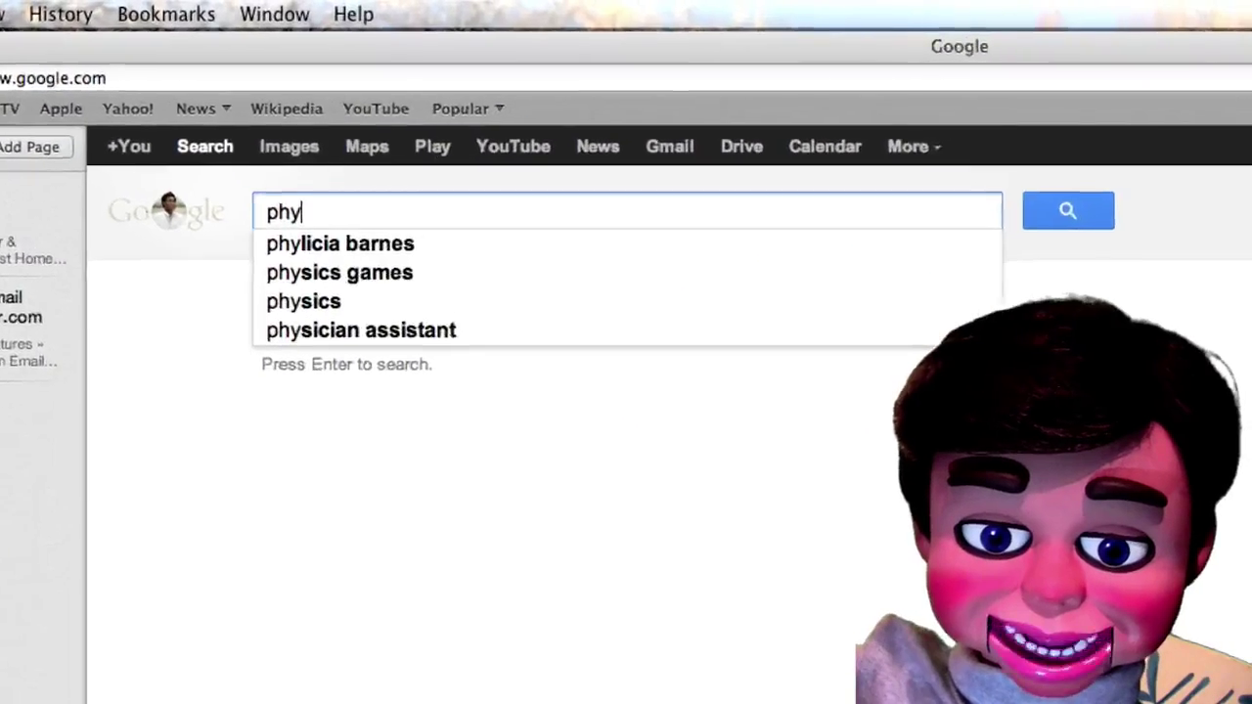
type("sical")
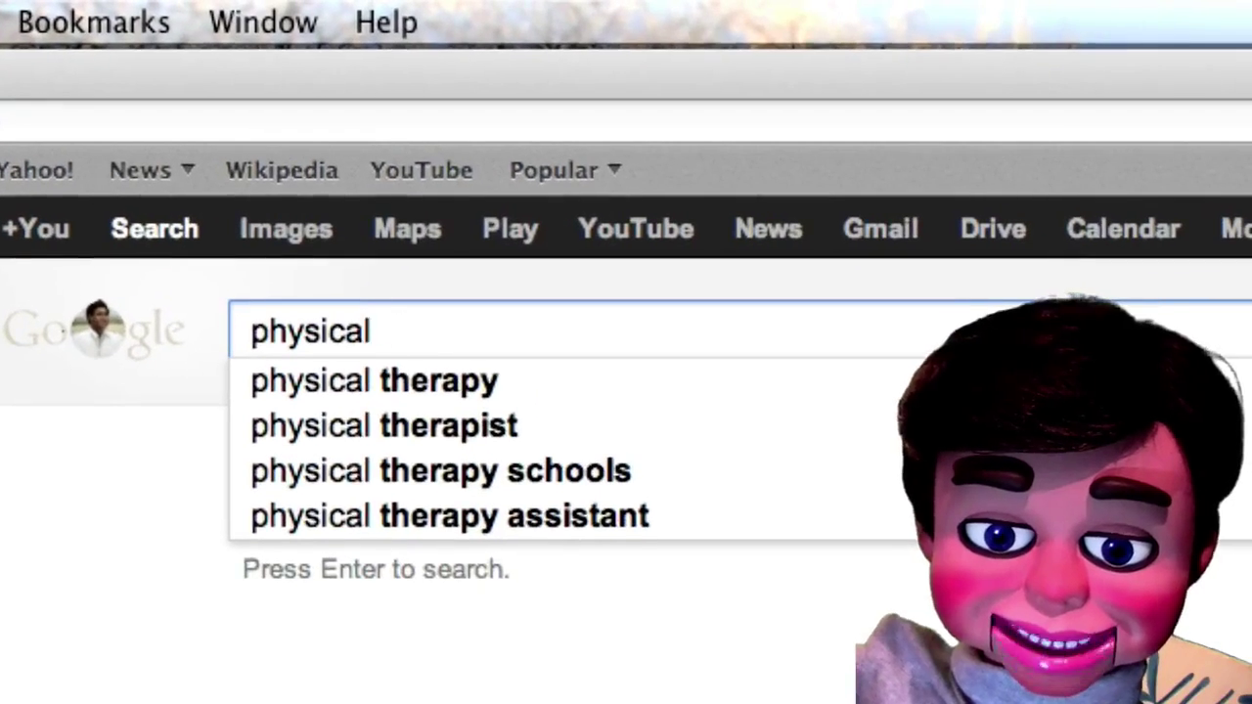
type("magic ")
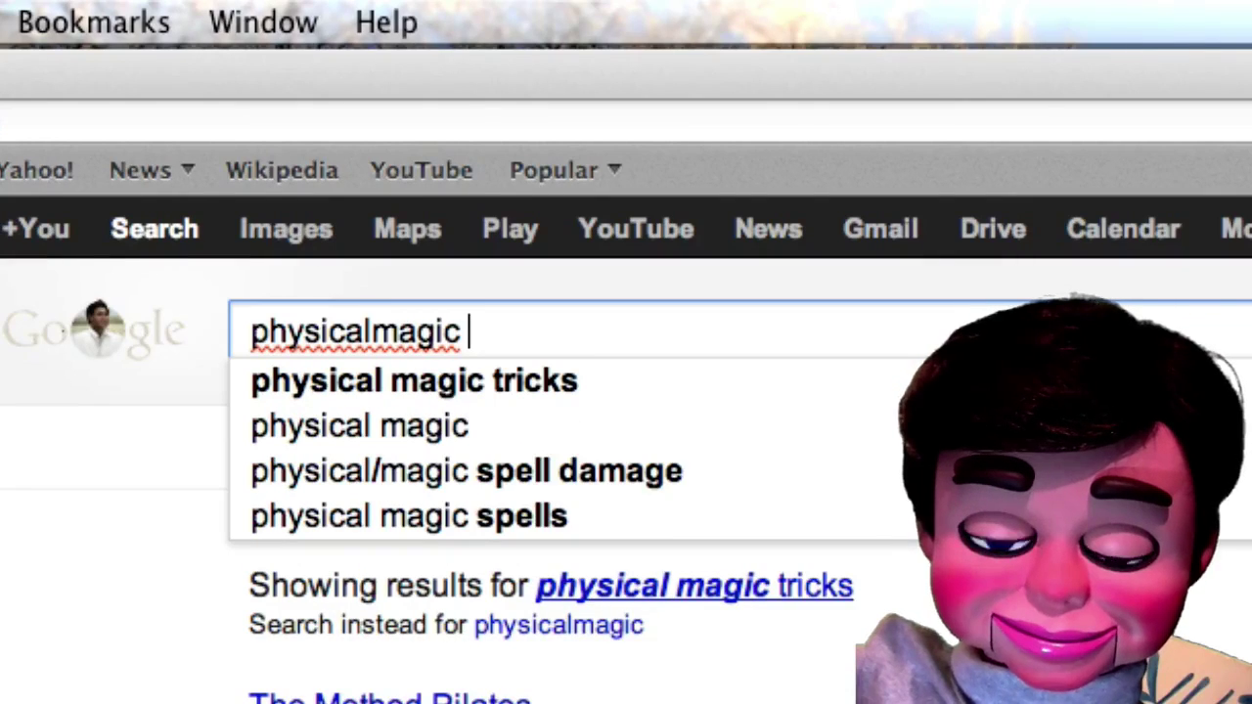
type("devianart")
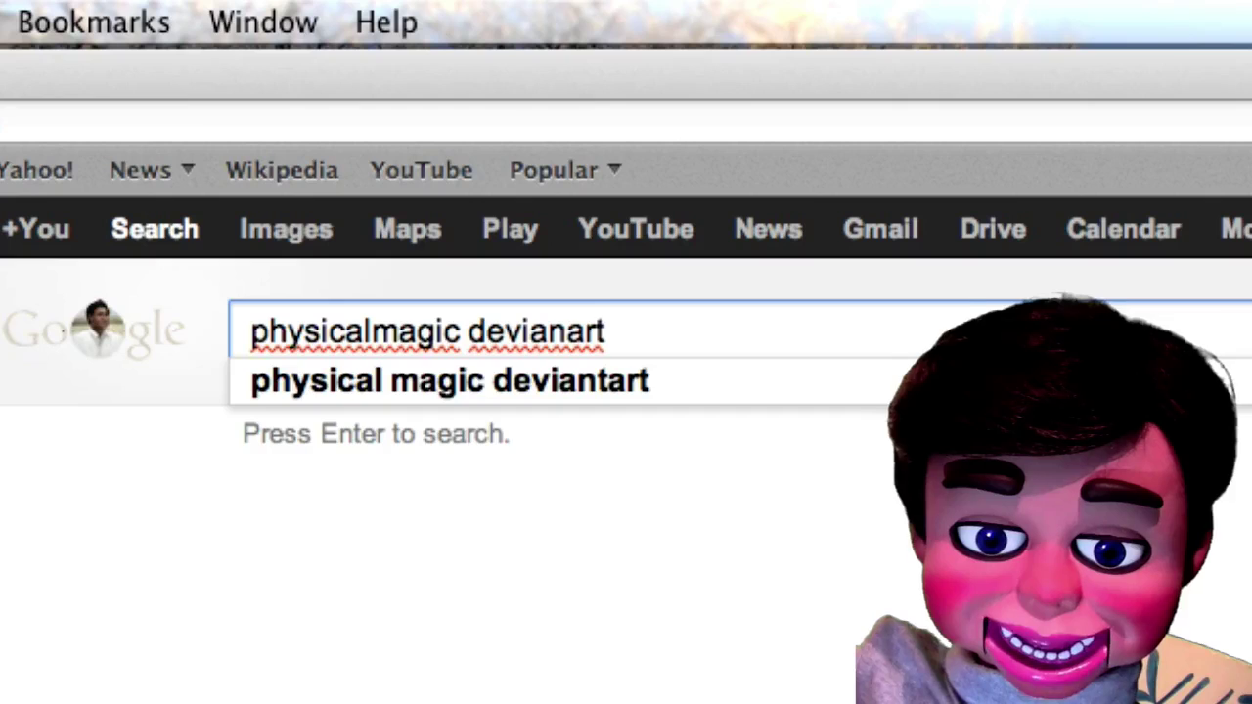
key("Return")
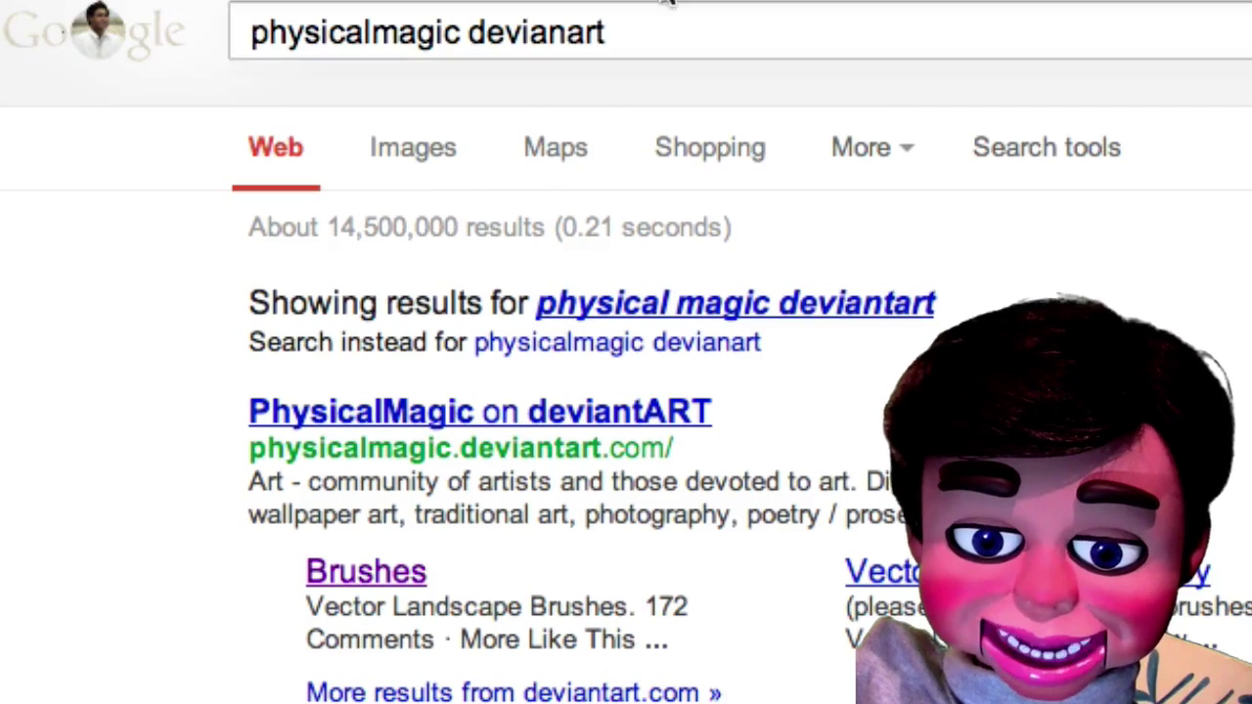
left_click_drag(633, 34, 272, 31)
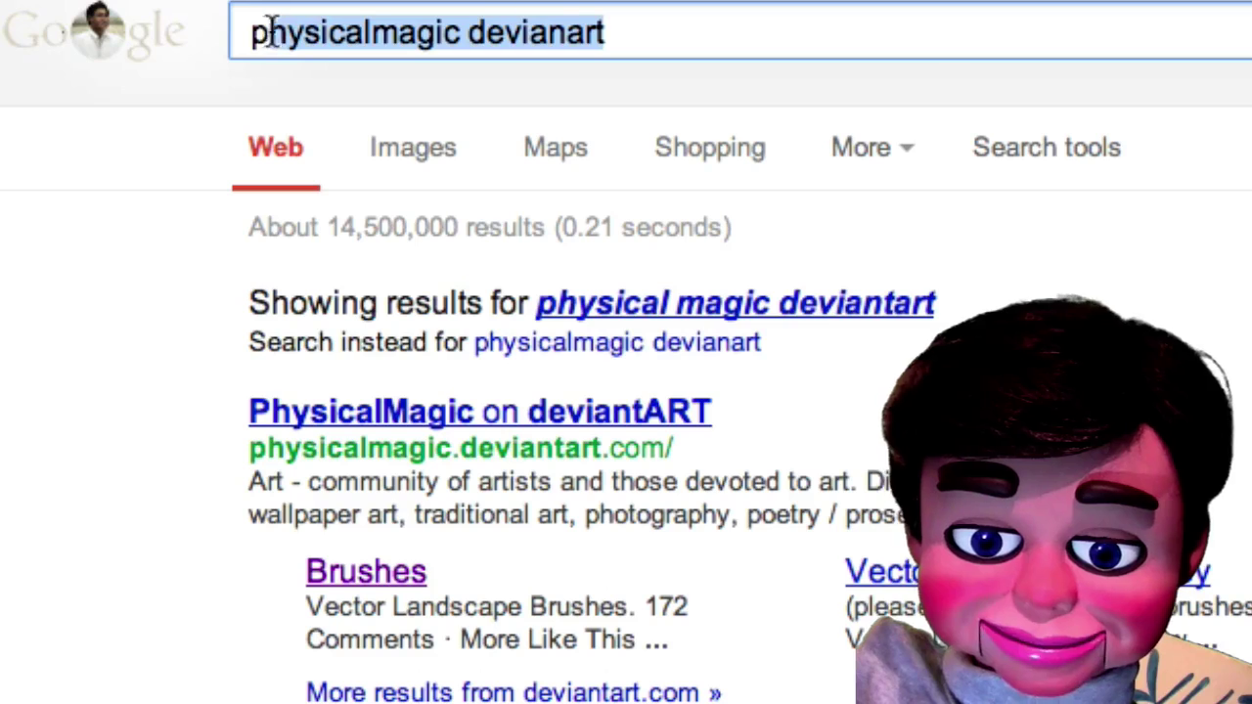
left_click(685, 17)
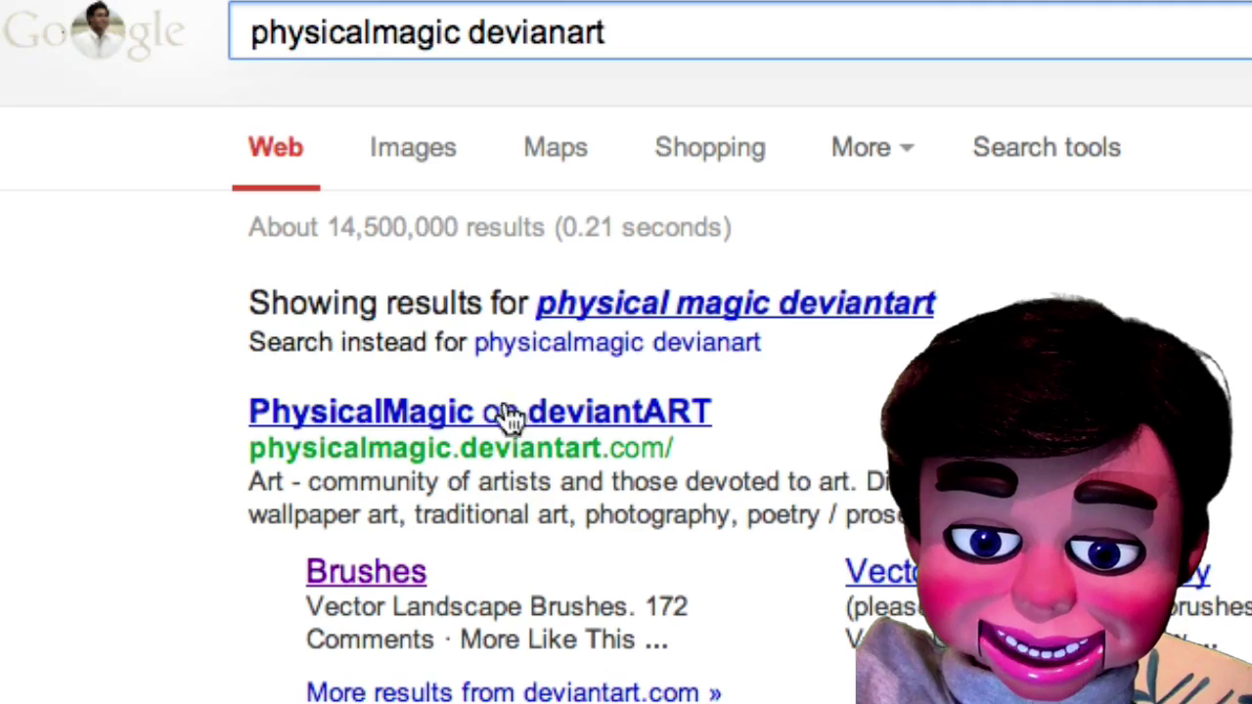
Open PhysicalMagic's deviantART gallery and go to its Spatterz Brushes page
left_click(364, 580)
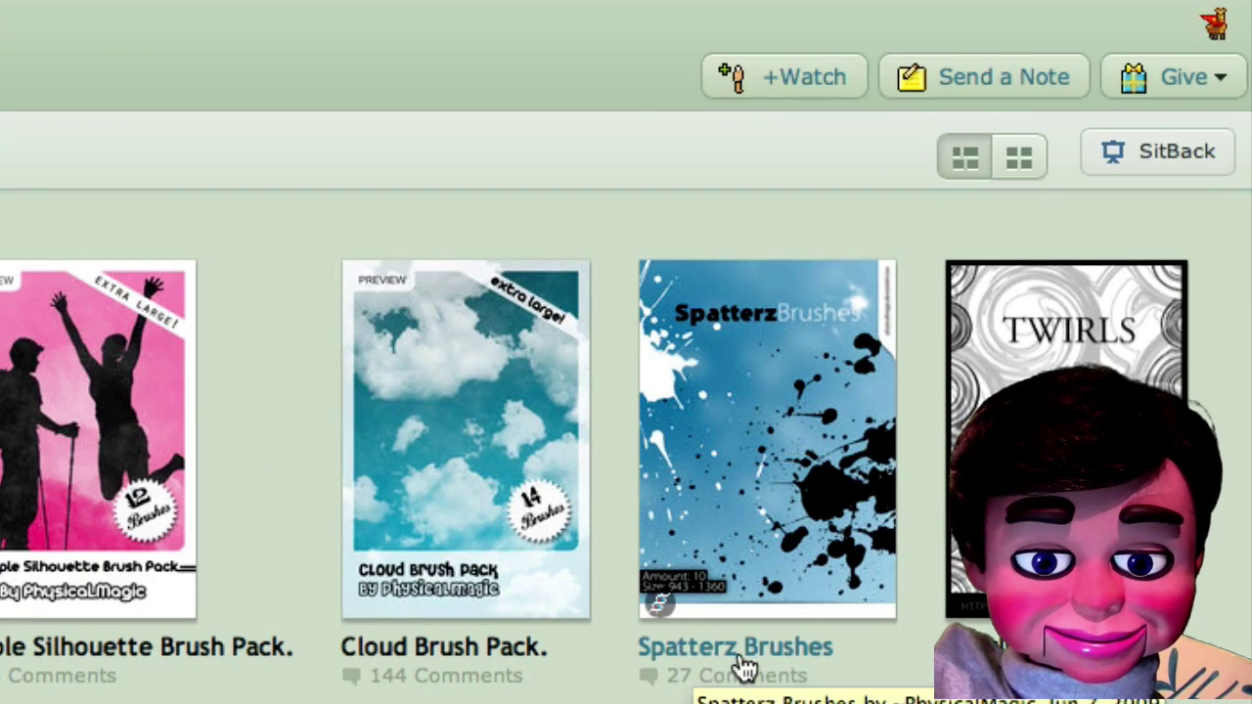
left_click(778, 438)
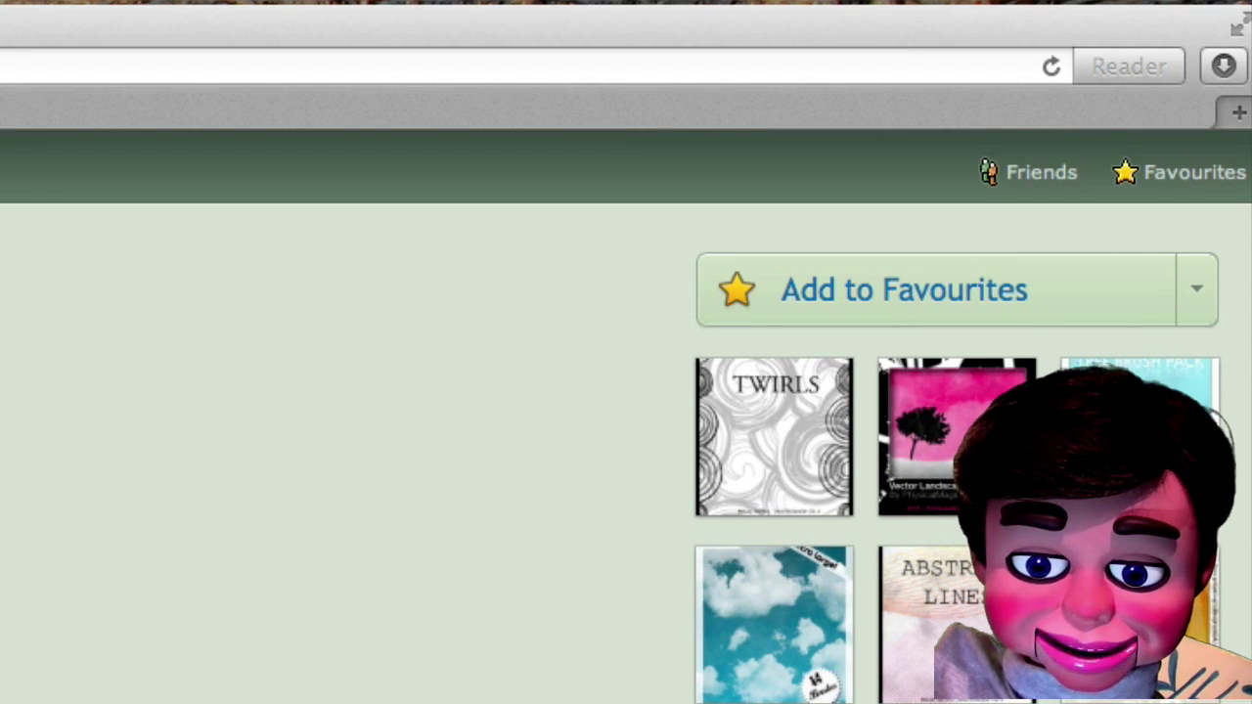
Drag the Spatterz .abr entry from Safari's Downloads list onto the desktop, then bring up its options
left_click(1225, 67)
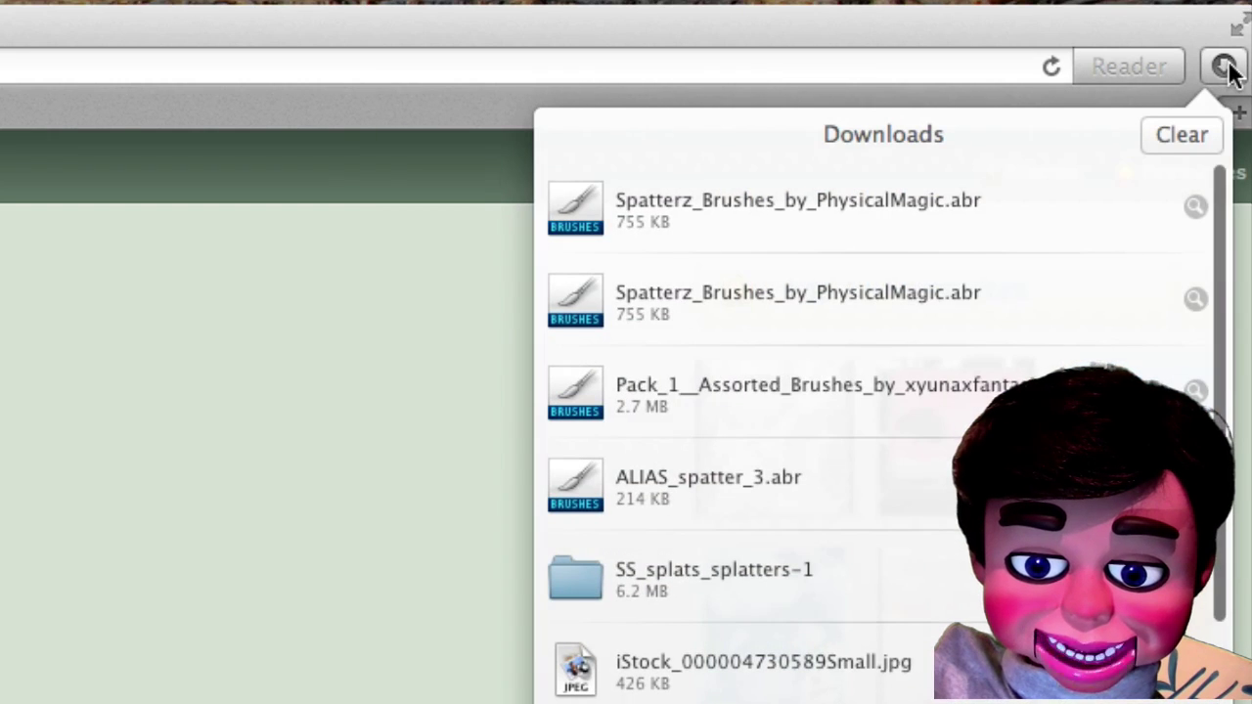
left_click(715, 200)
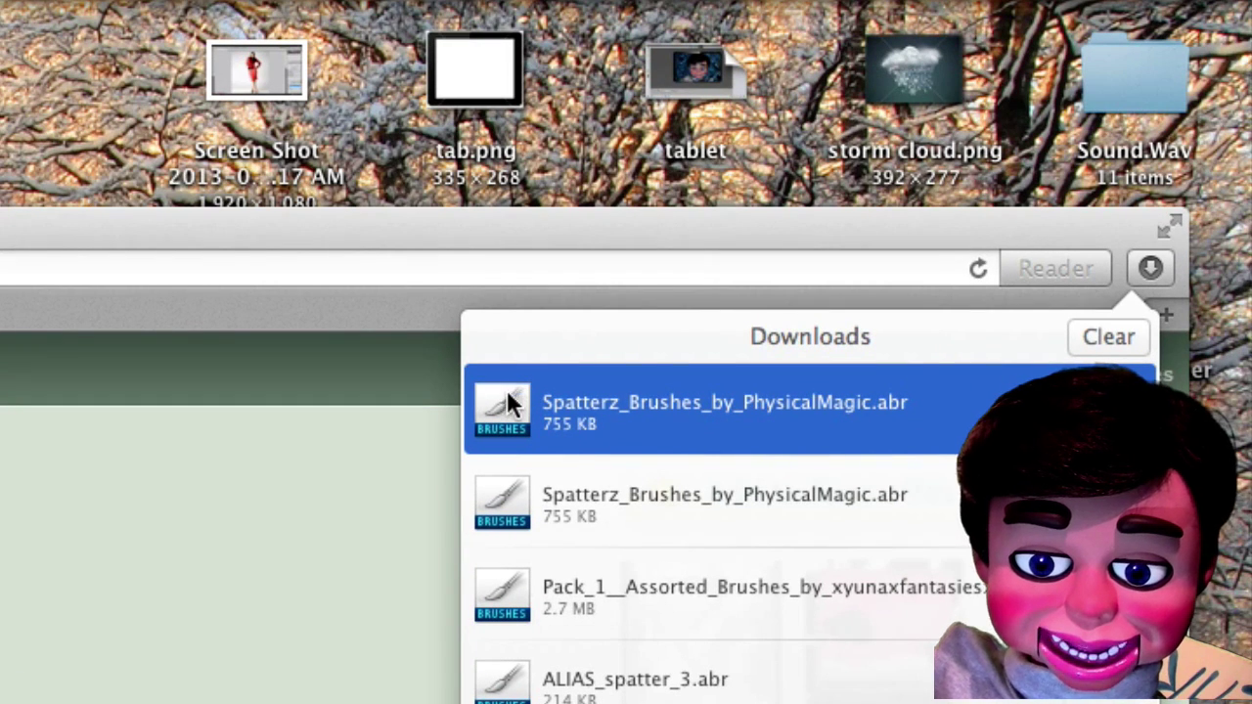
left_click_drag(507, 402, 451, 338)
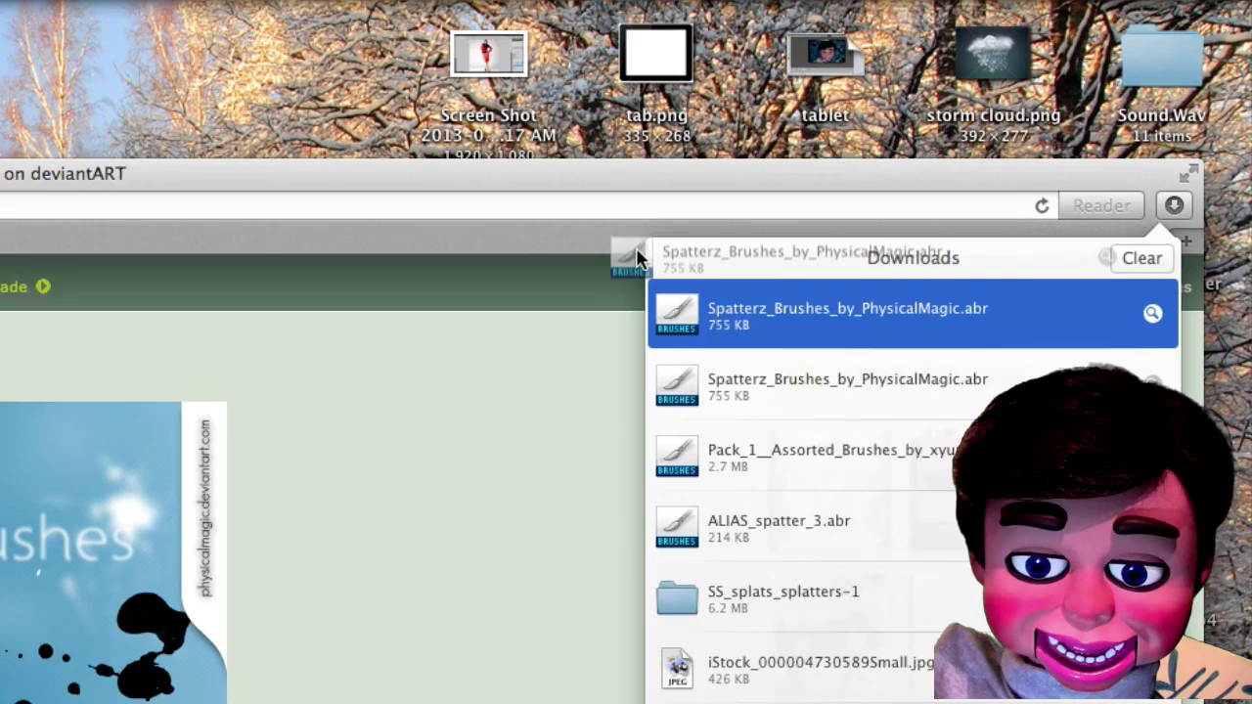
left_click_drag(636, 260, 60, 57)
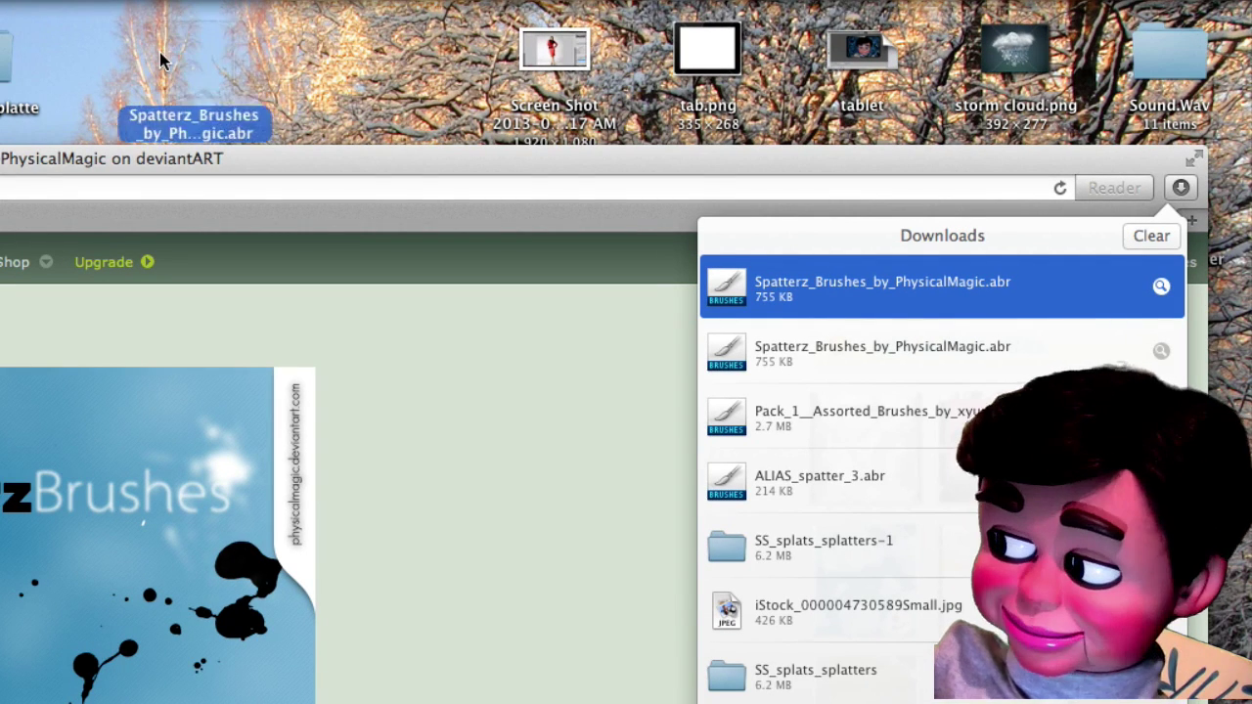
left_click(278, 76)
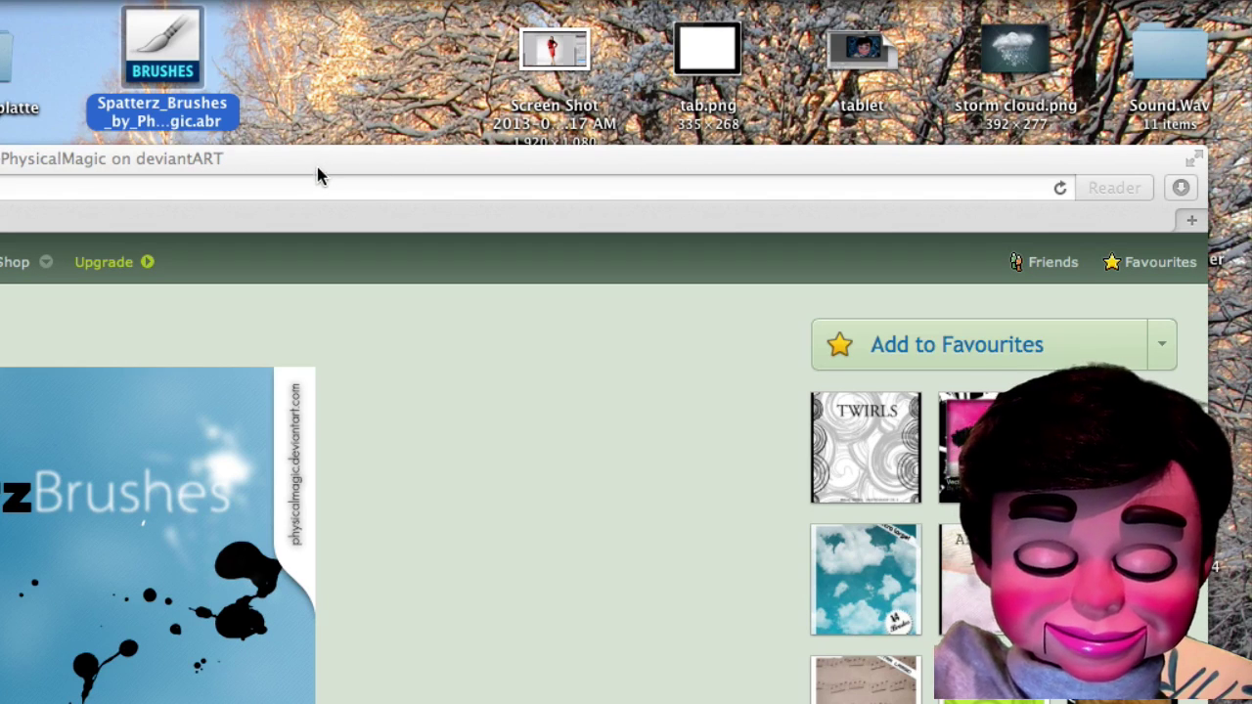
left_click(1178, 189)
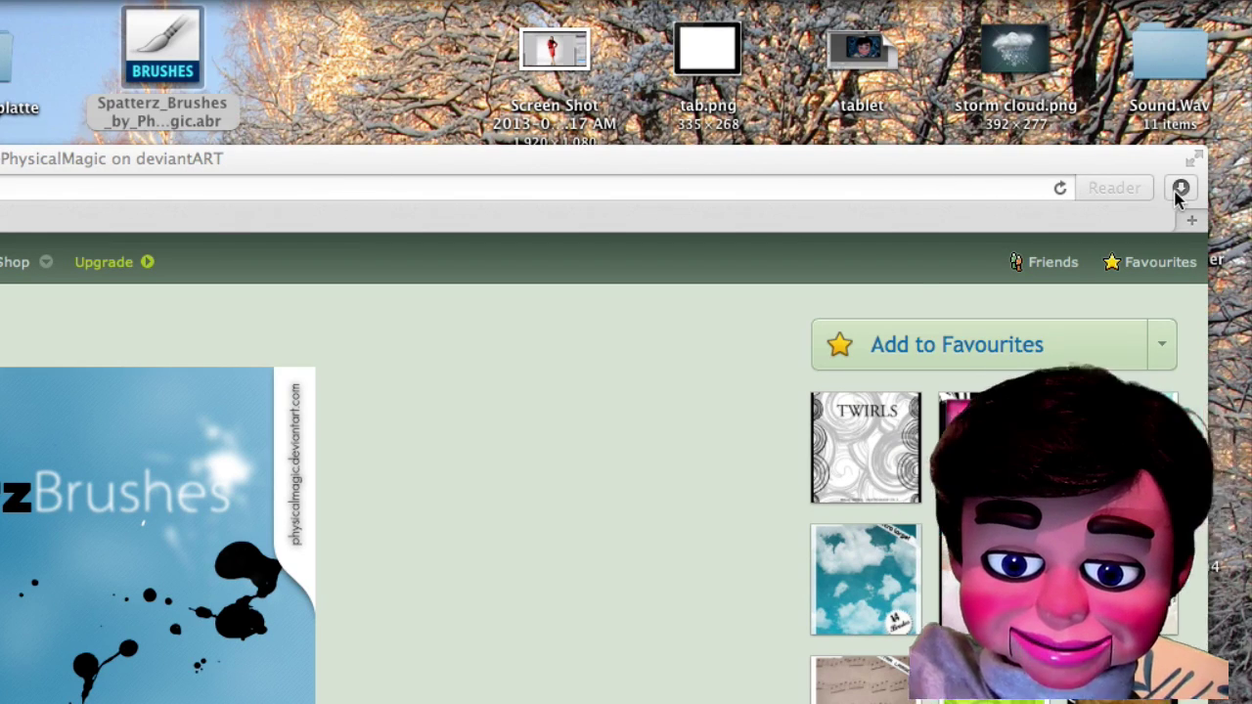
right_click(917, 278)
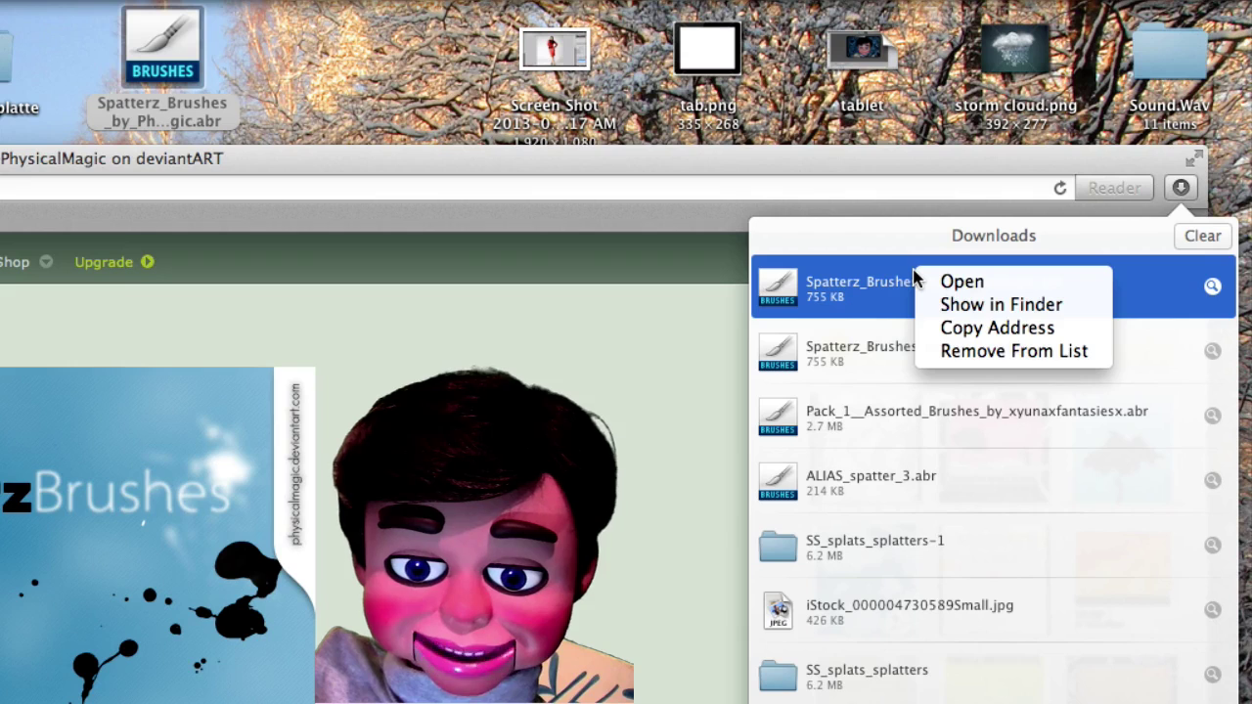
Reveal Spatterz_Brushes_by_PhysicalMagic.abr in Finder and drag it out onto the desktop
left_click(956, 306)
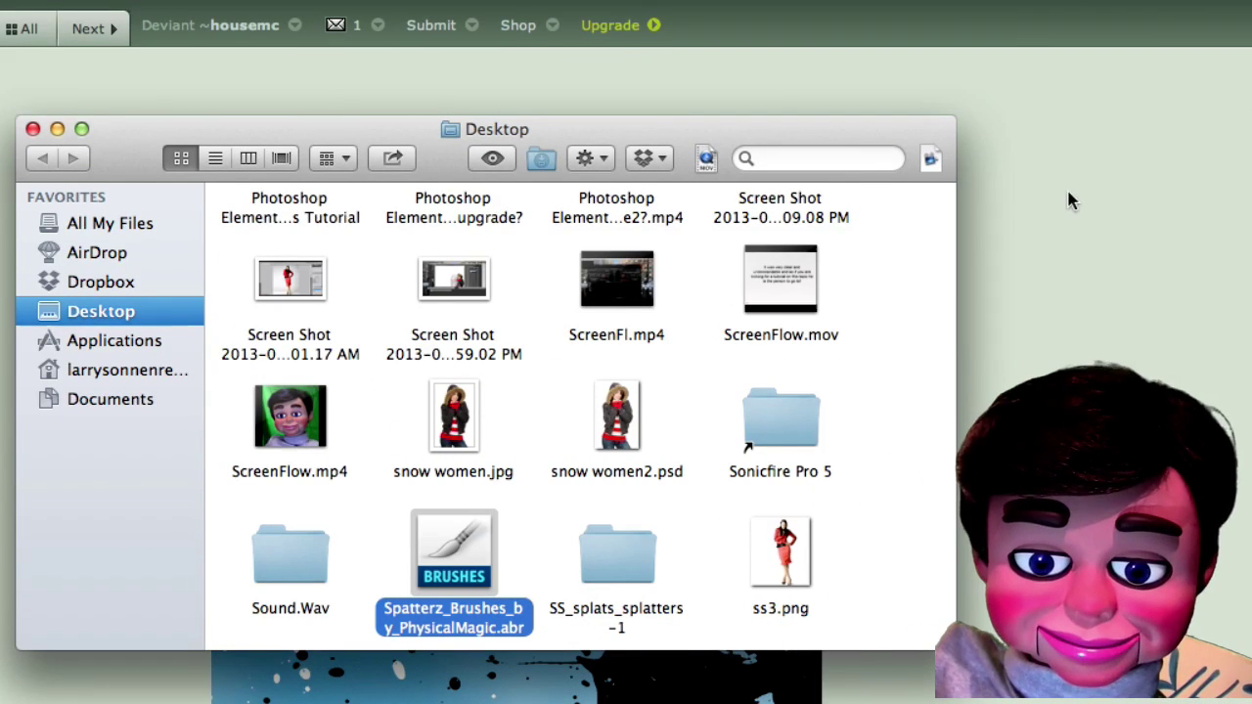
scroll(856, 391, "down", 5)
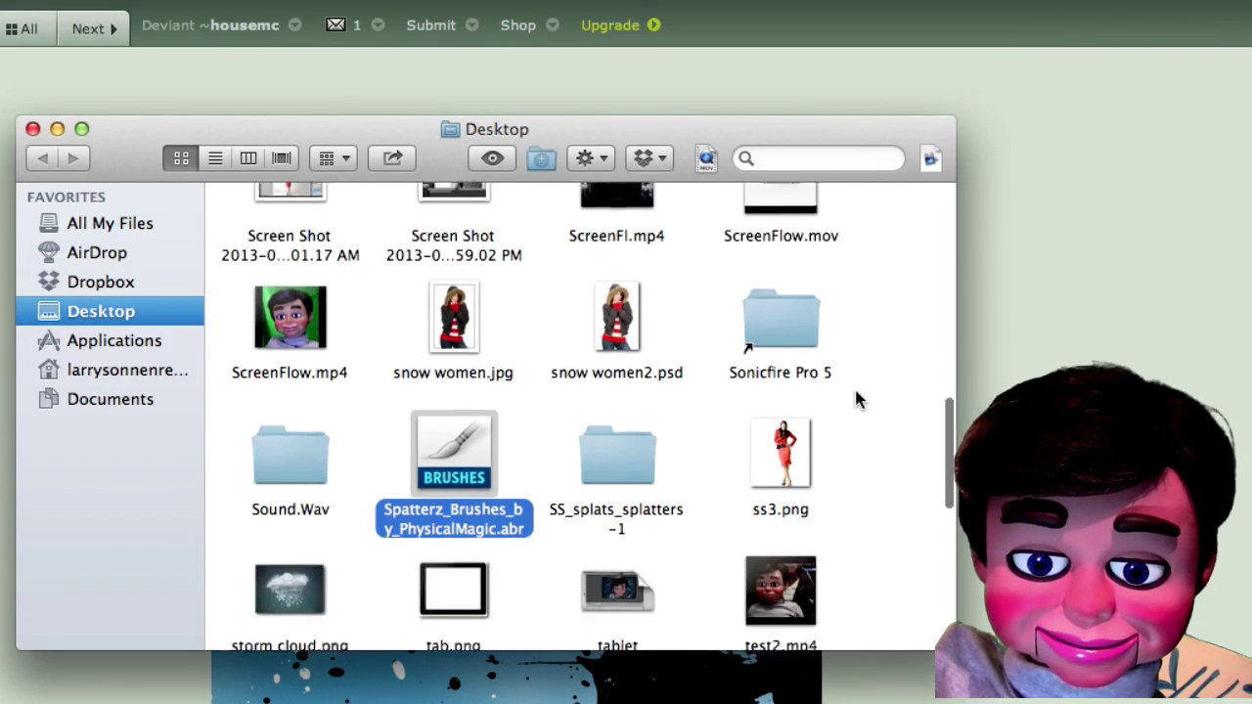
scroll(856, 391, "up", 3)
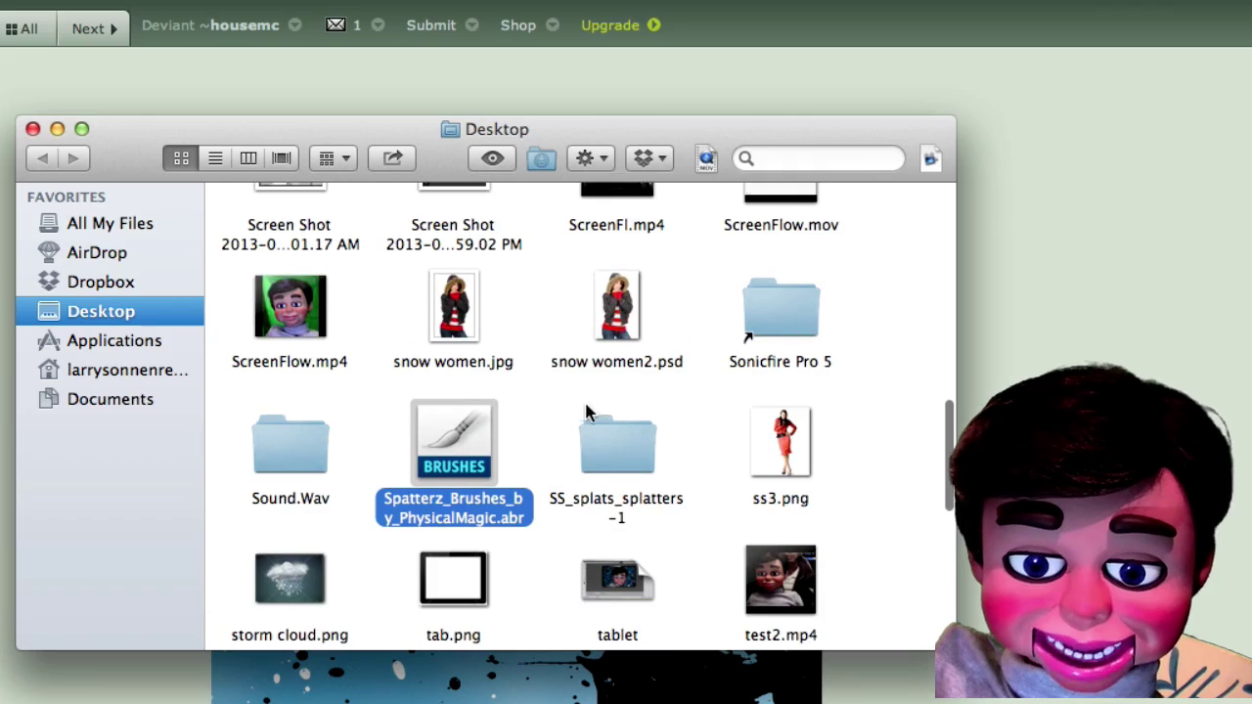
left_click_drag(456, 433, 756, 0)
left_click_drag(754, 258, 795, 98)
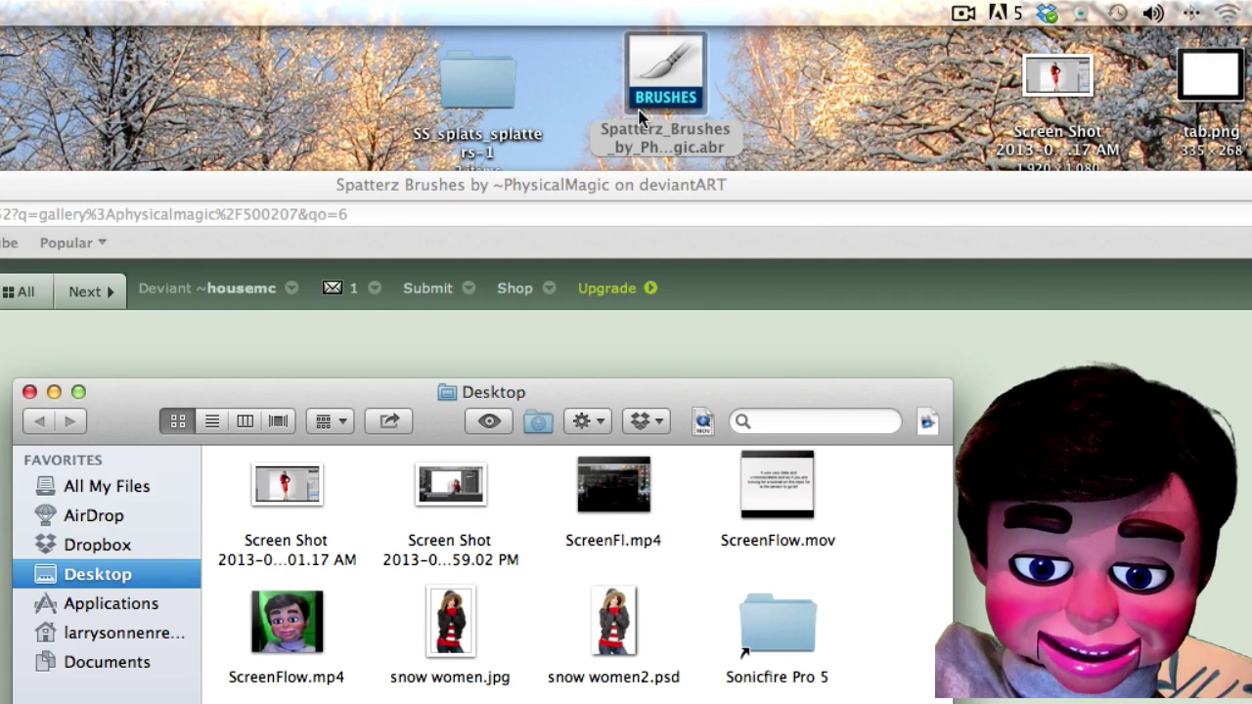
Close the Desktop folder, switch to the snow women2.psd document and show the Tools panel
left_click(30, 392)
left_click_drag(205, 182, 247, 182)
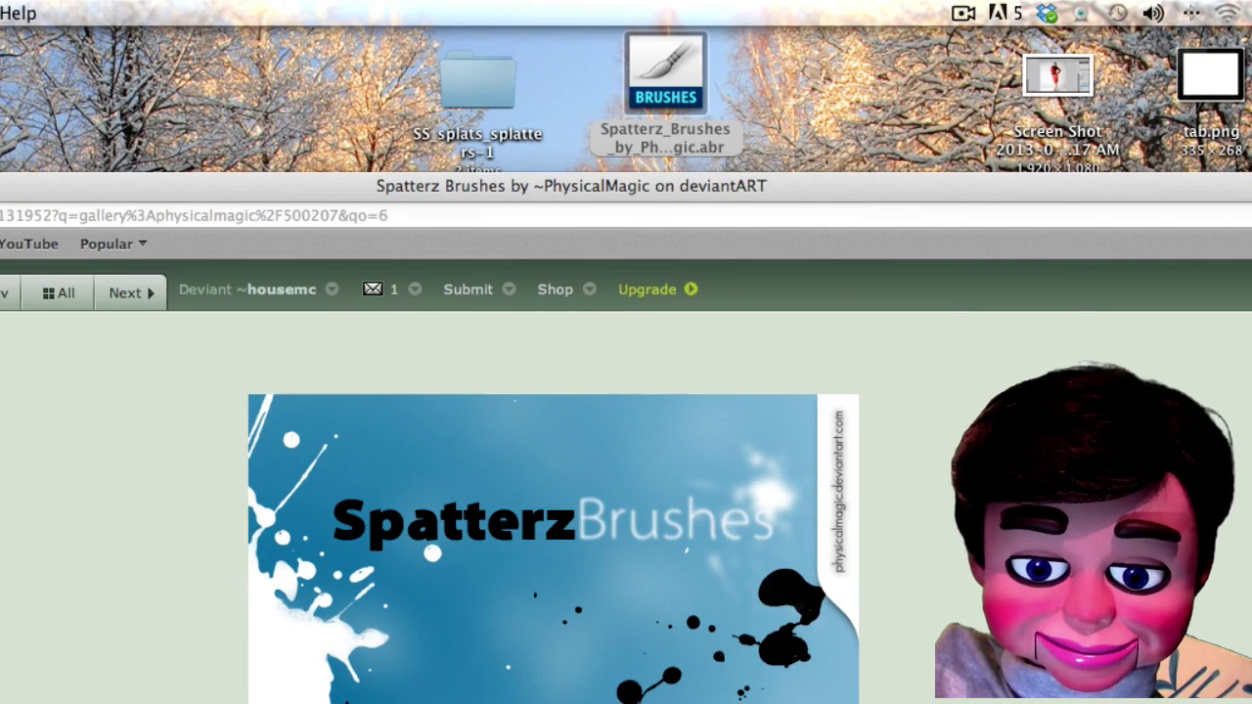
key("super+Tab")
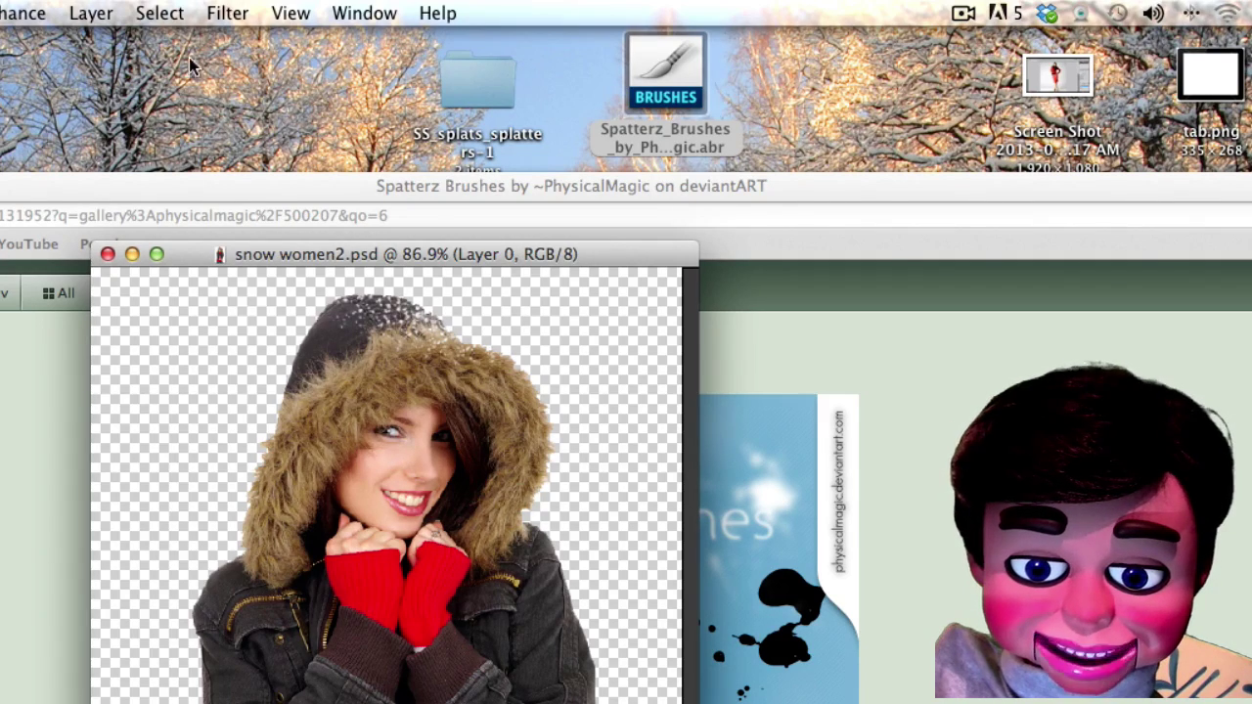
left_click(332, 13)
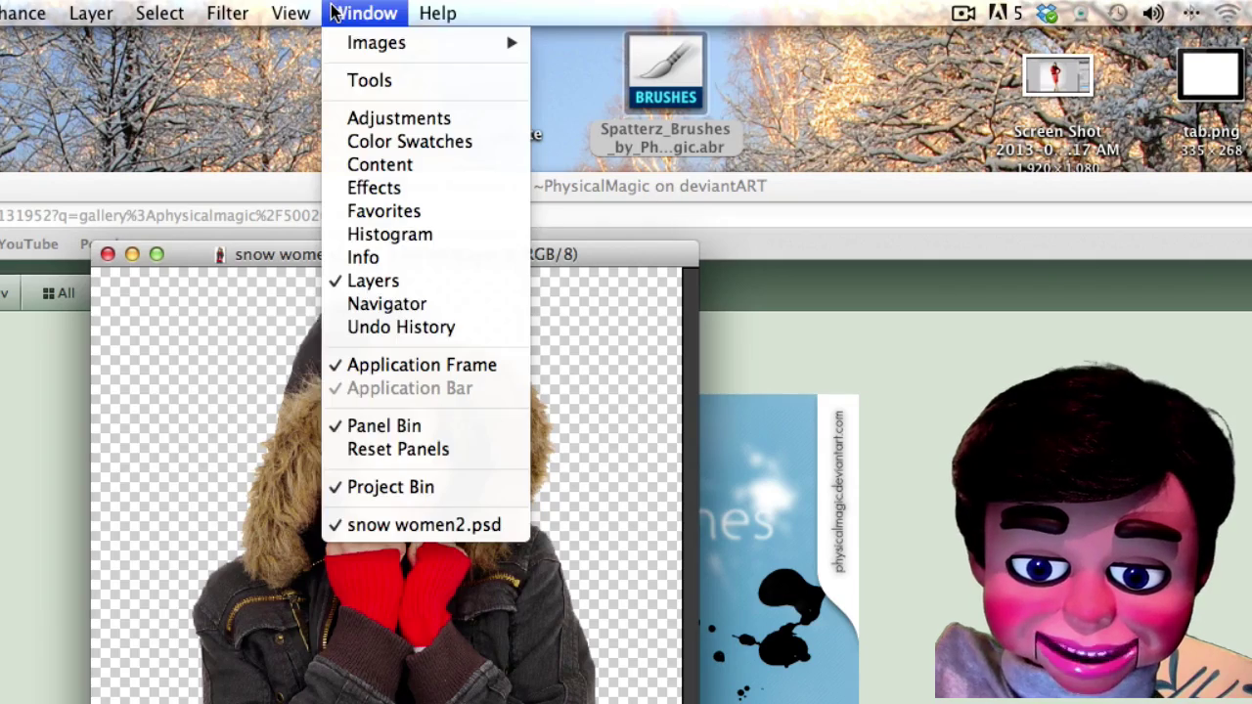
left_click(370, 80)
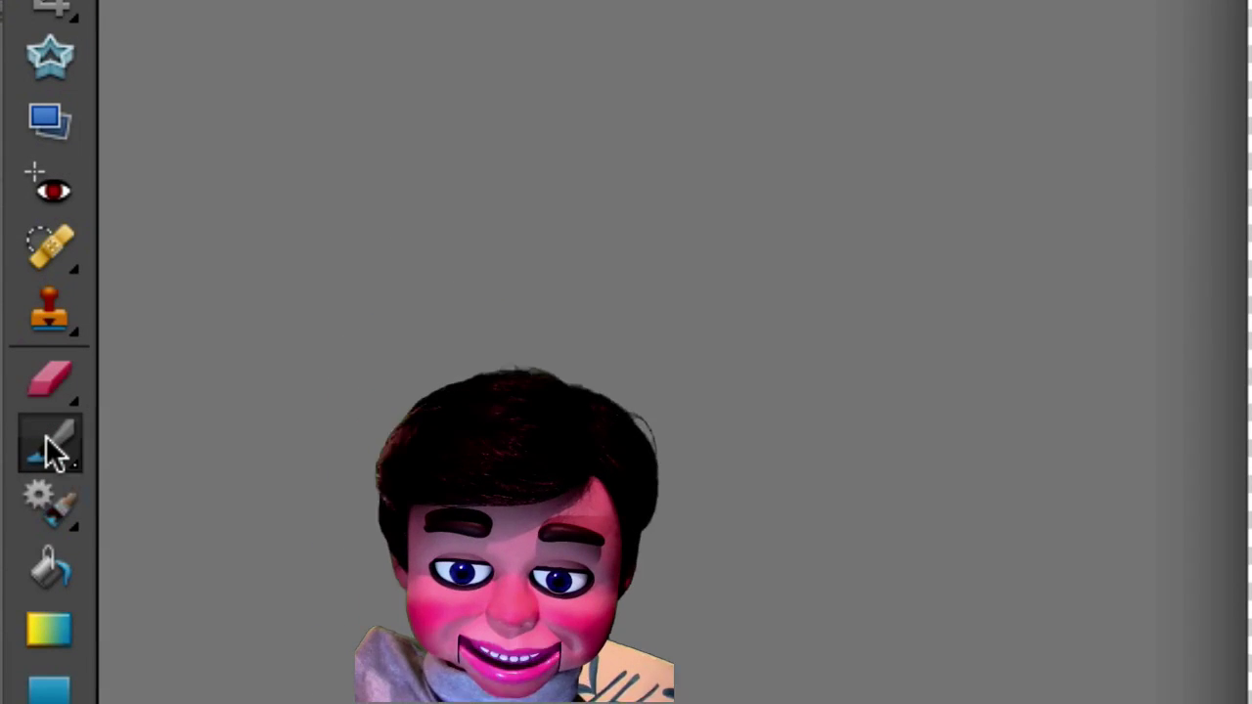
Select the standard Brush Tool and choose Load Brushes from the brush picker's menu
left_click(49, 509)
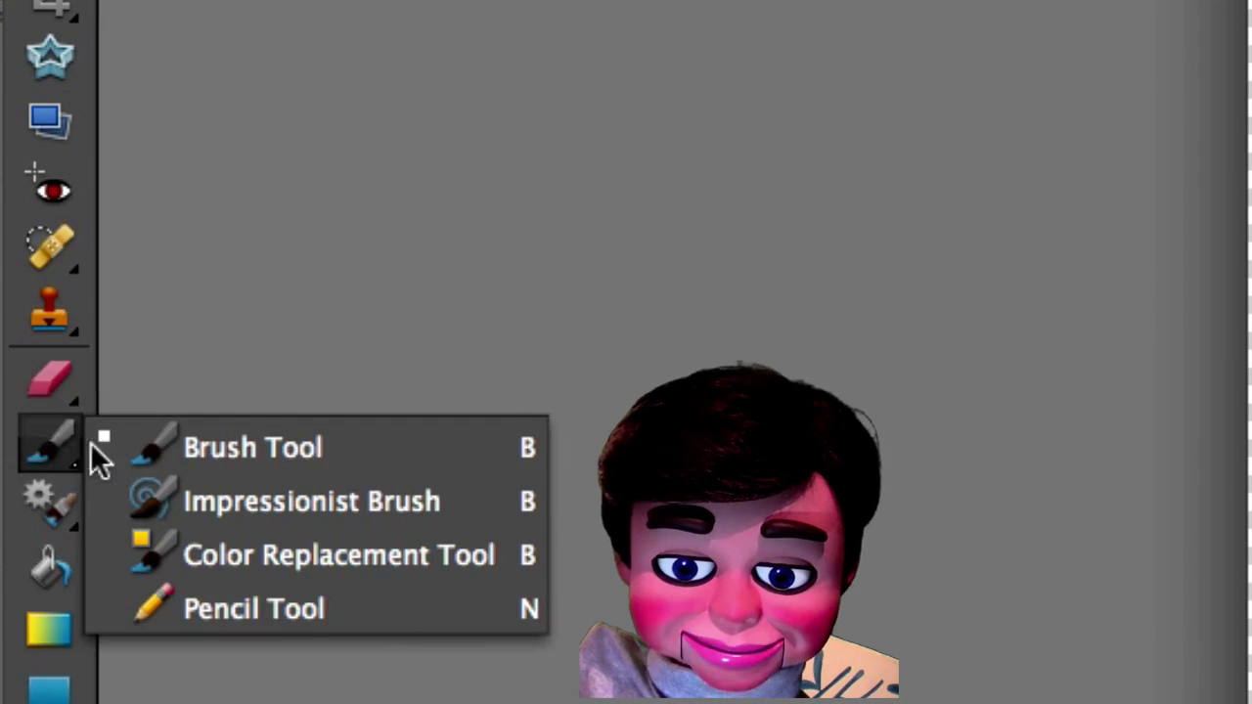
left_click(203, 448)
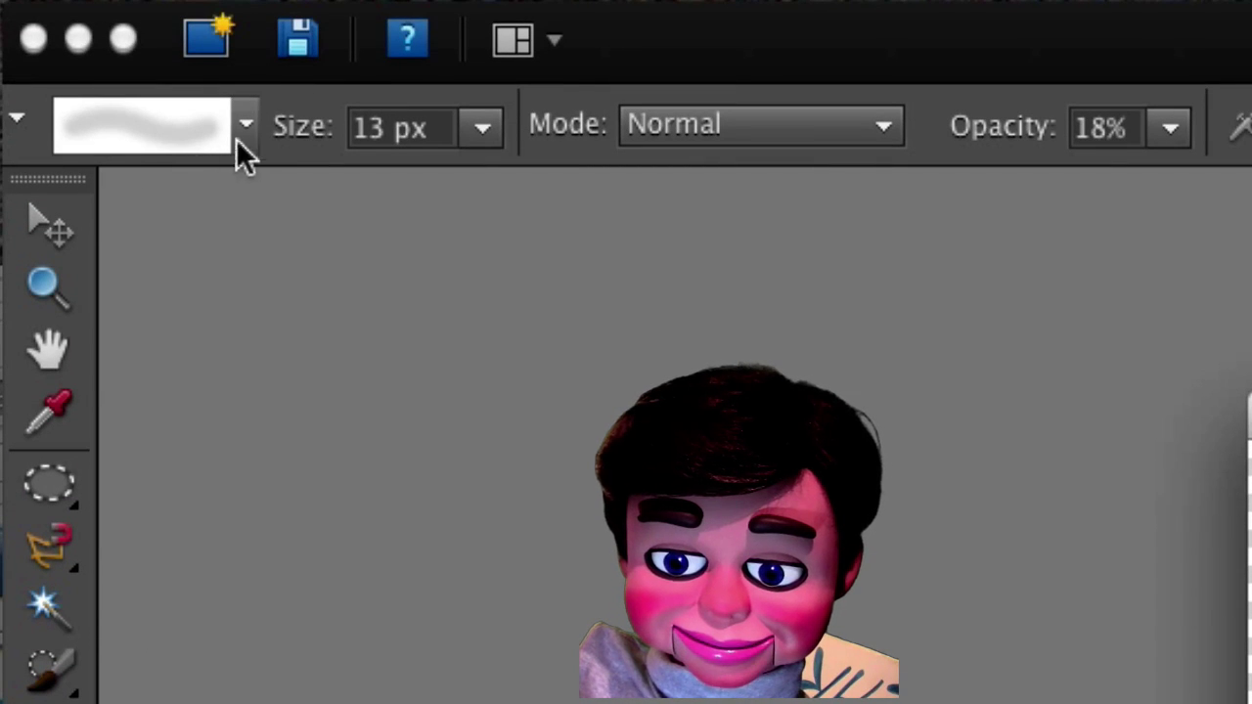
left_click(249, 129)
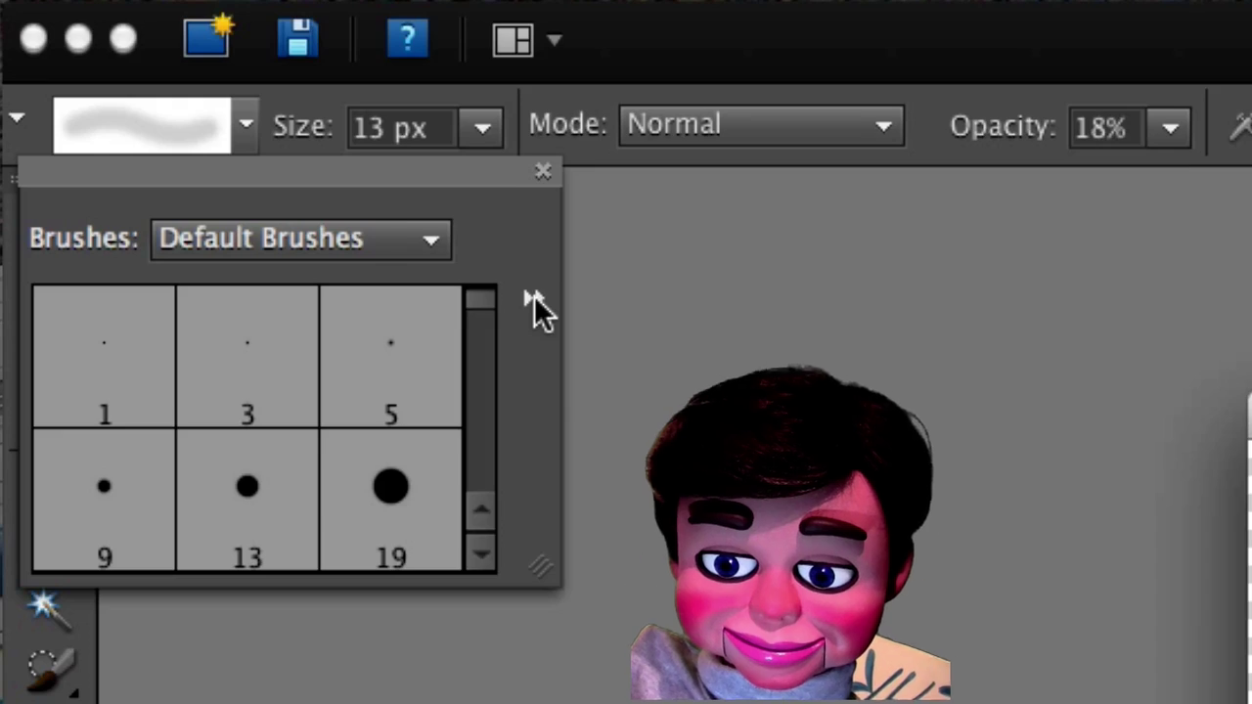
left_click(534, 295)
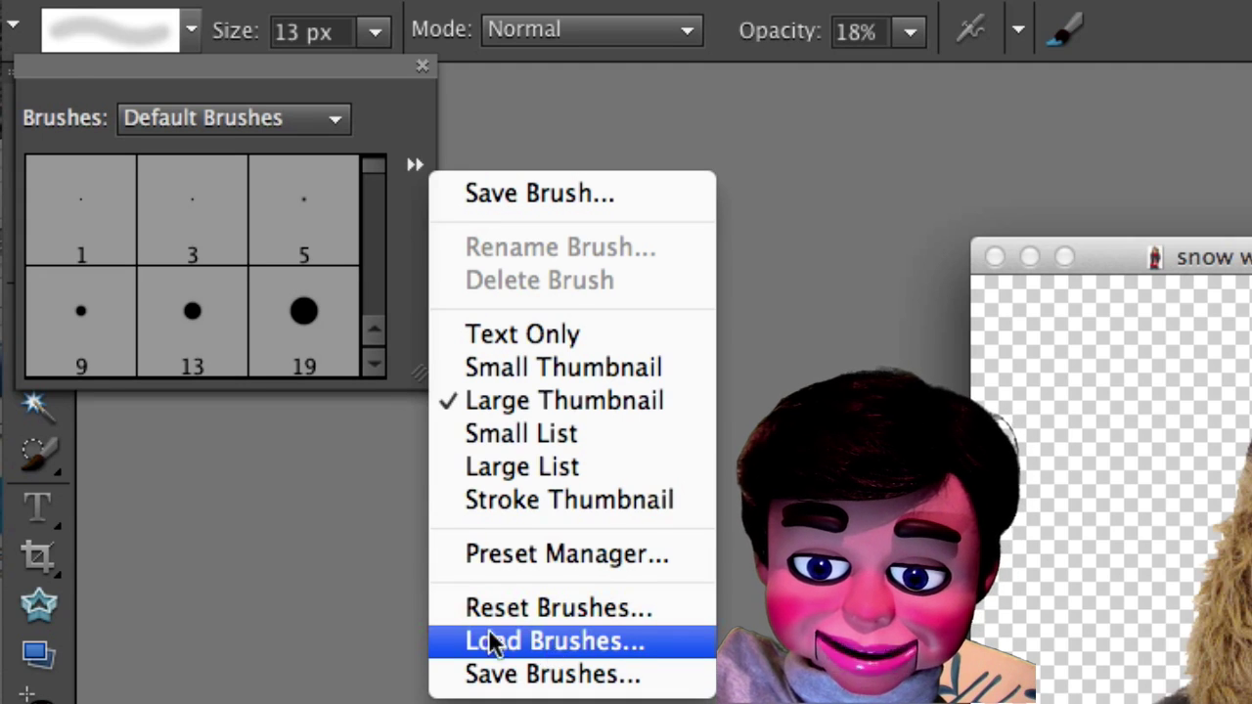
left_click(319, 599)
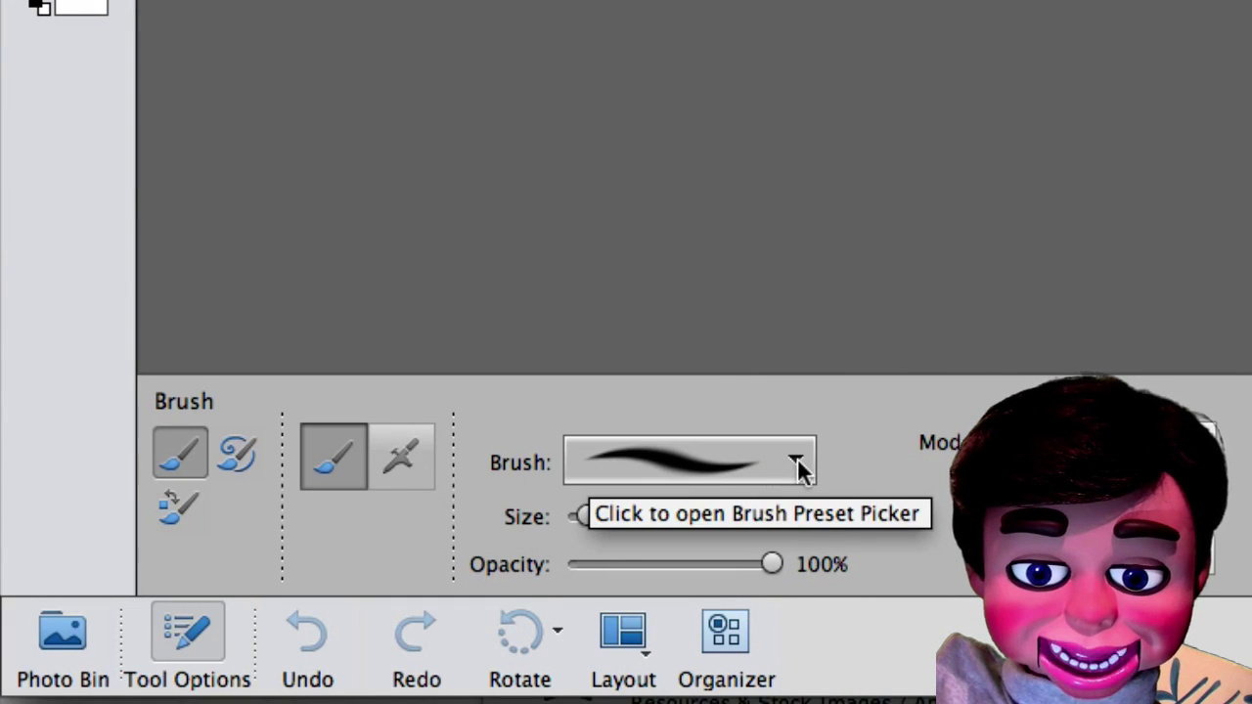
left_click(800, 463)
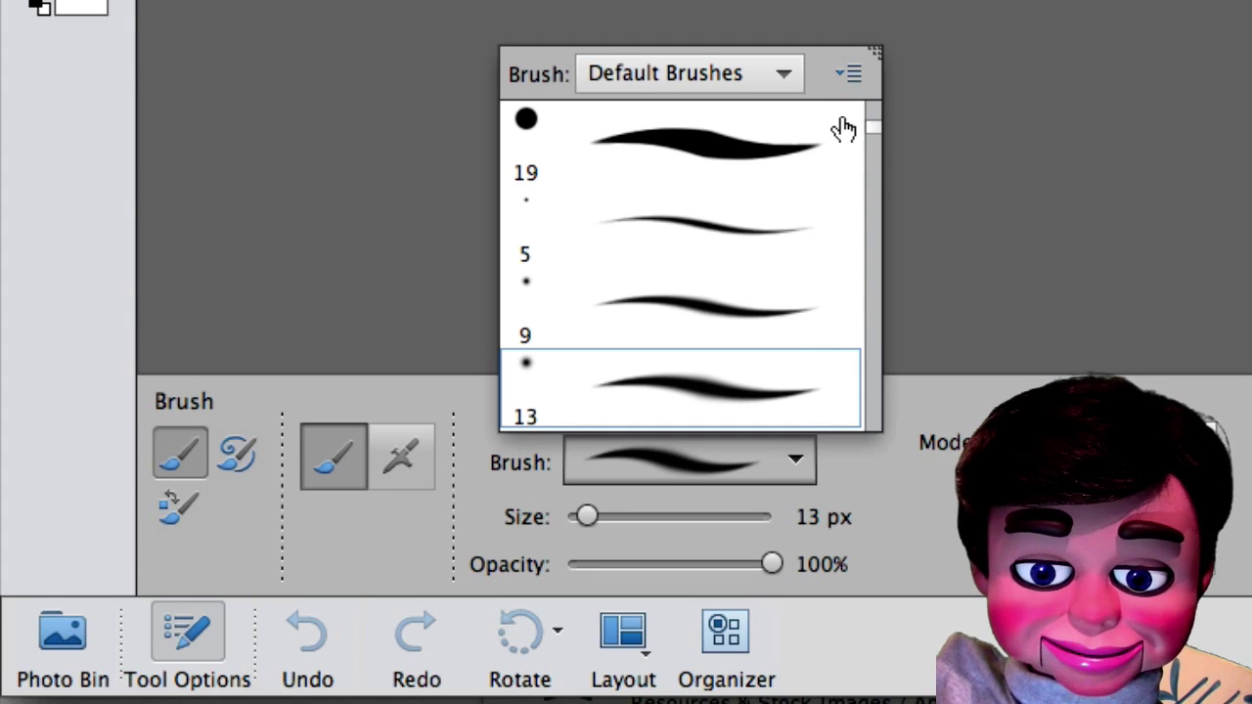
left_click(846, 76)
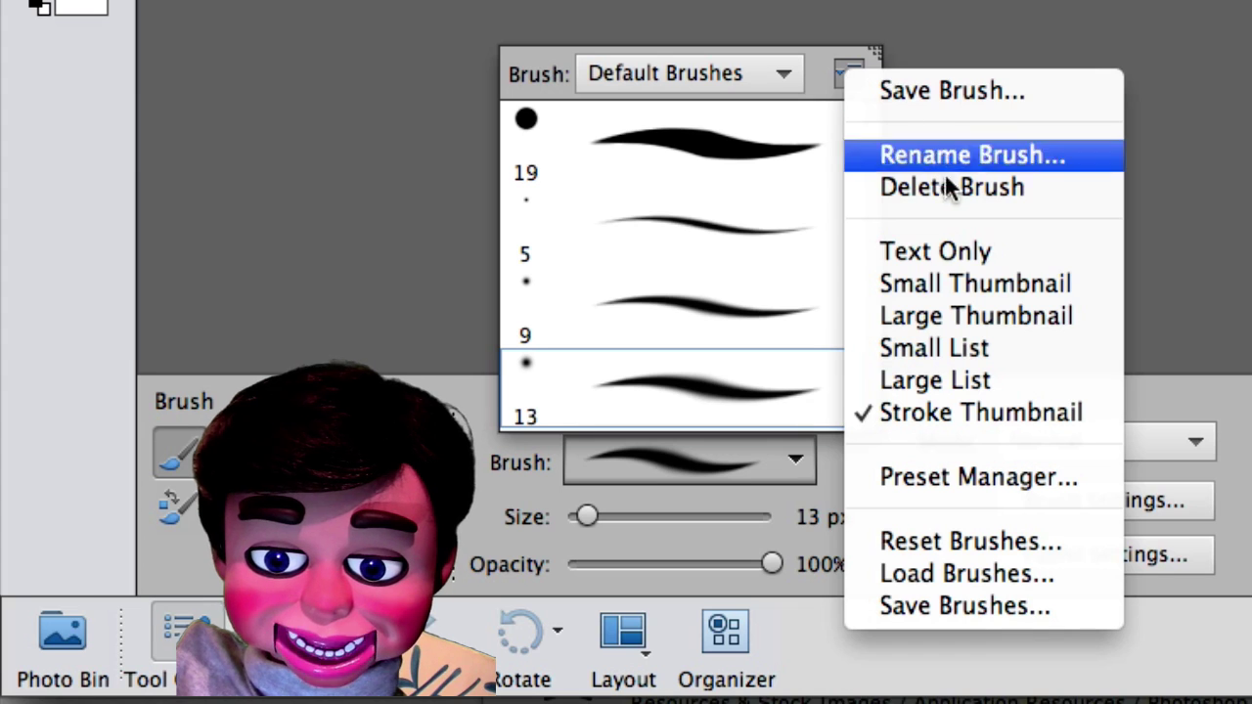
left_click(952, 573)
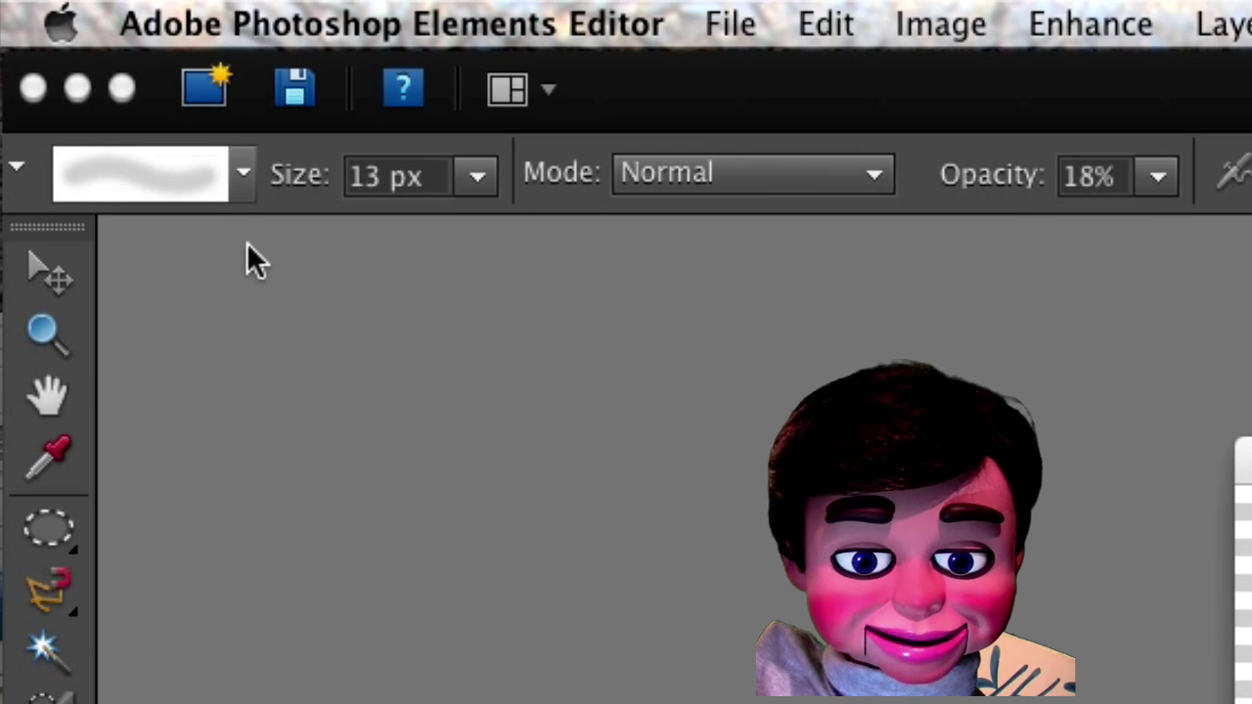
Load the Spatterz_Brushes_by_PhysicalMagic.abr brush set from the Desktop through the brush picker
left_click(238, 182)
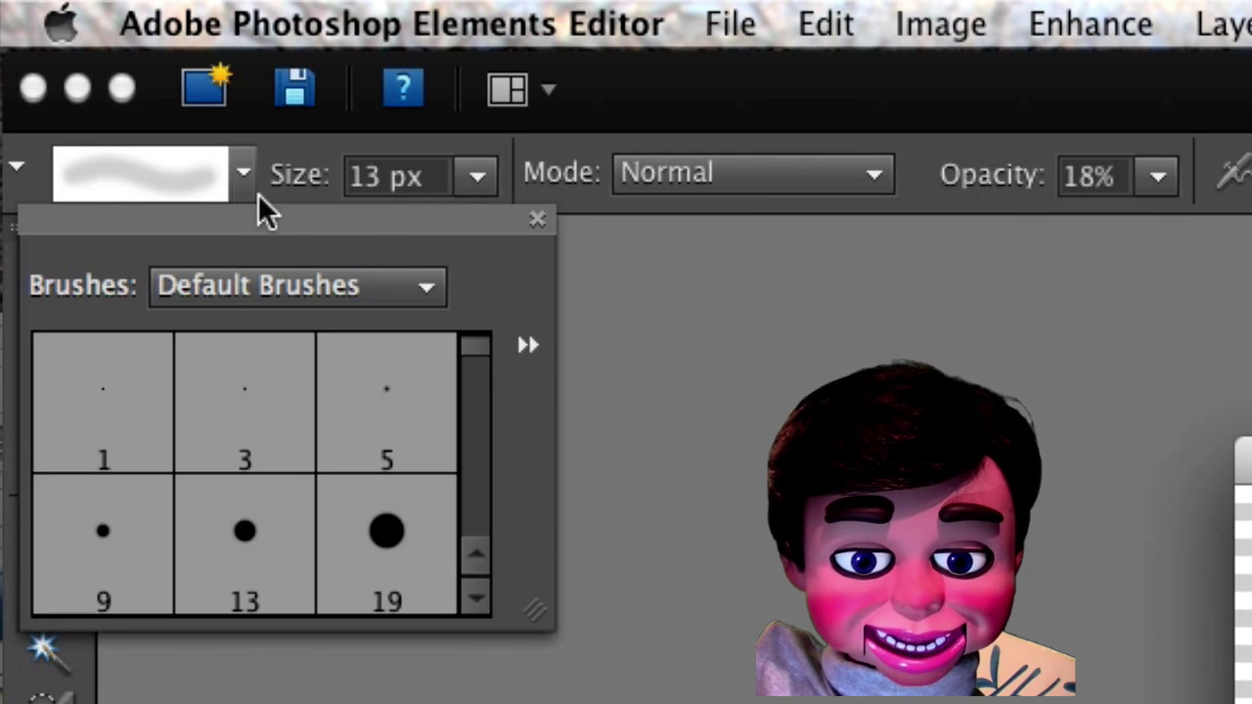
left_click(525, 346)
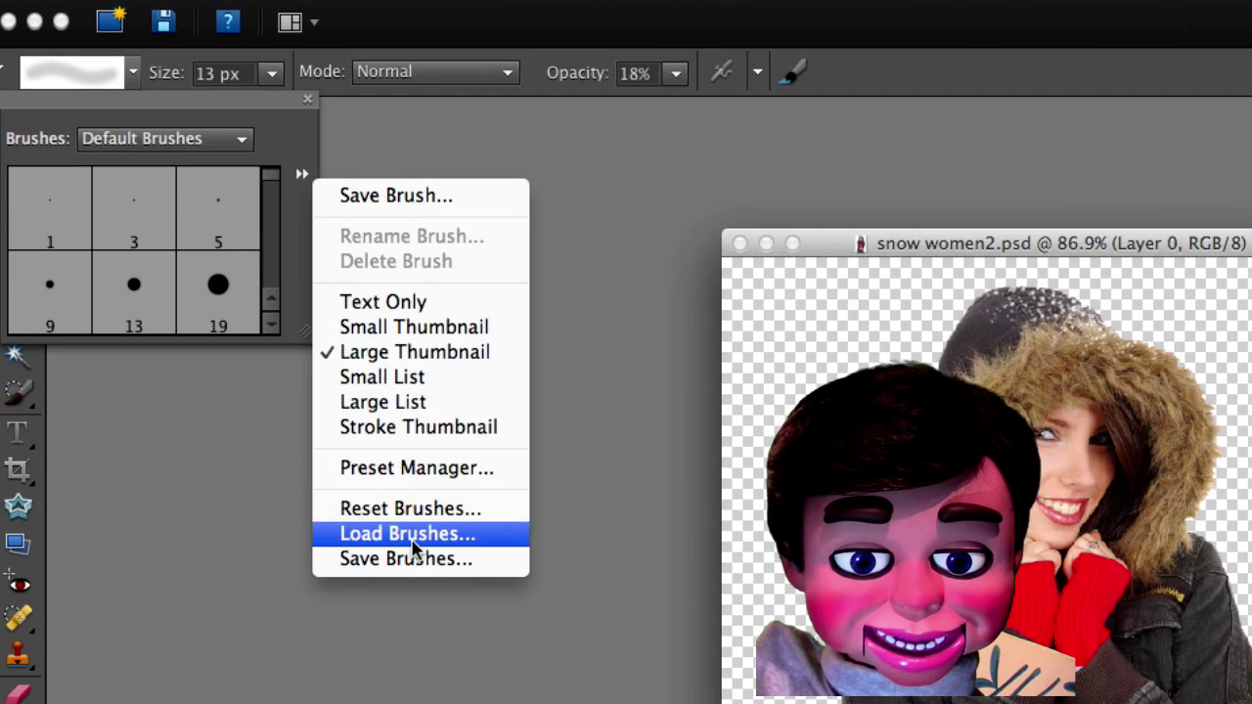
left_click(412, 548)
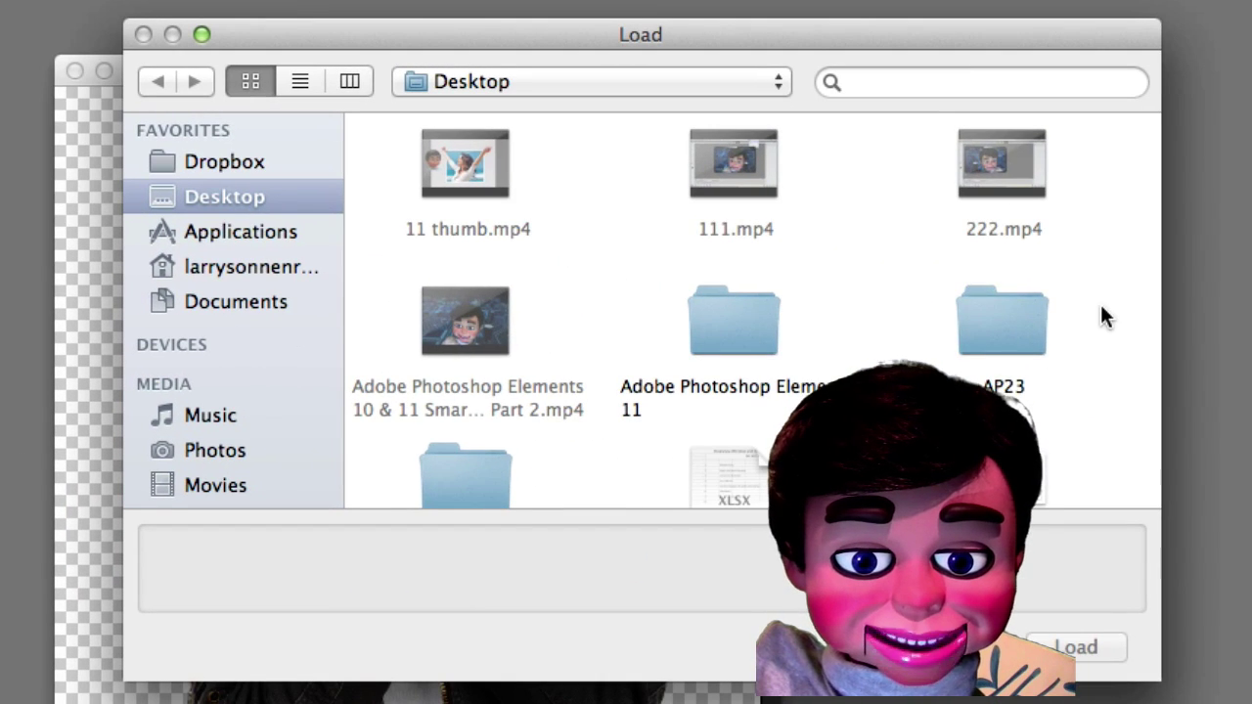
scroll(1251, 356, "down", 2)
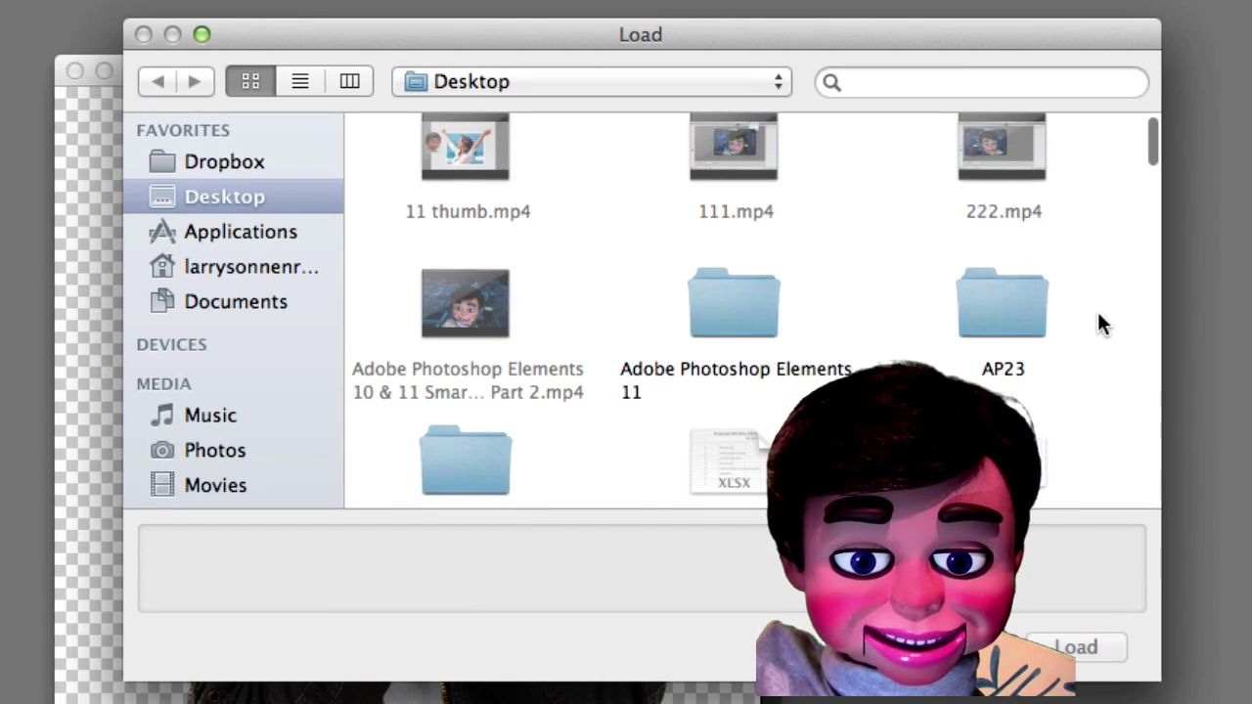
scroll(1101, 322, "up", 1)
scroll(1101, 323, "down", 3)
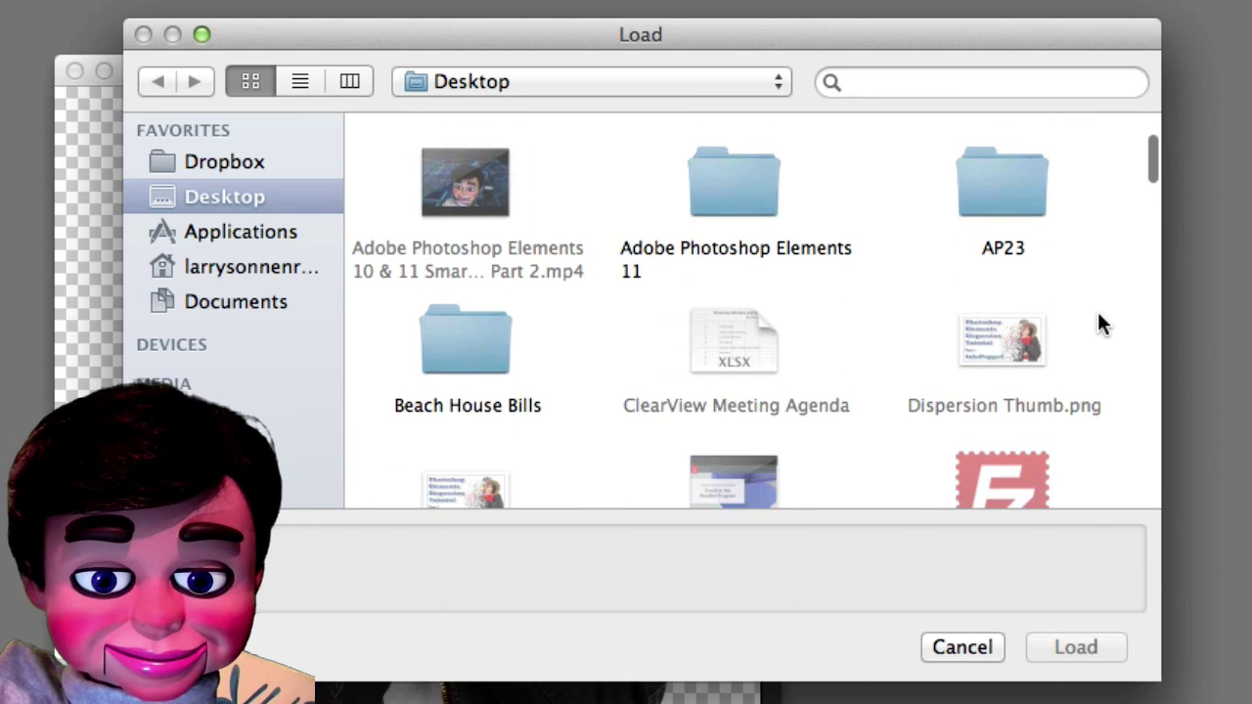
scroll(1099, 315, "down", 8)
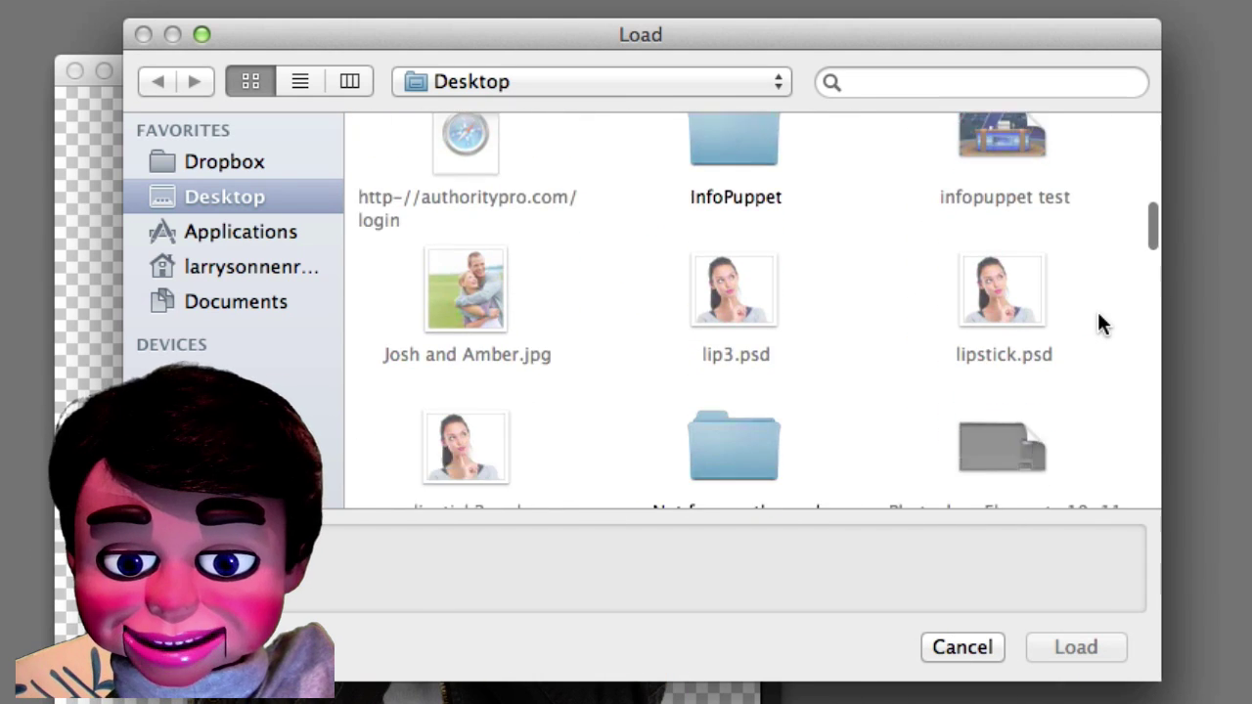
scroll(1099, 316, "down", 12)
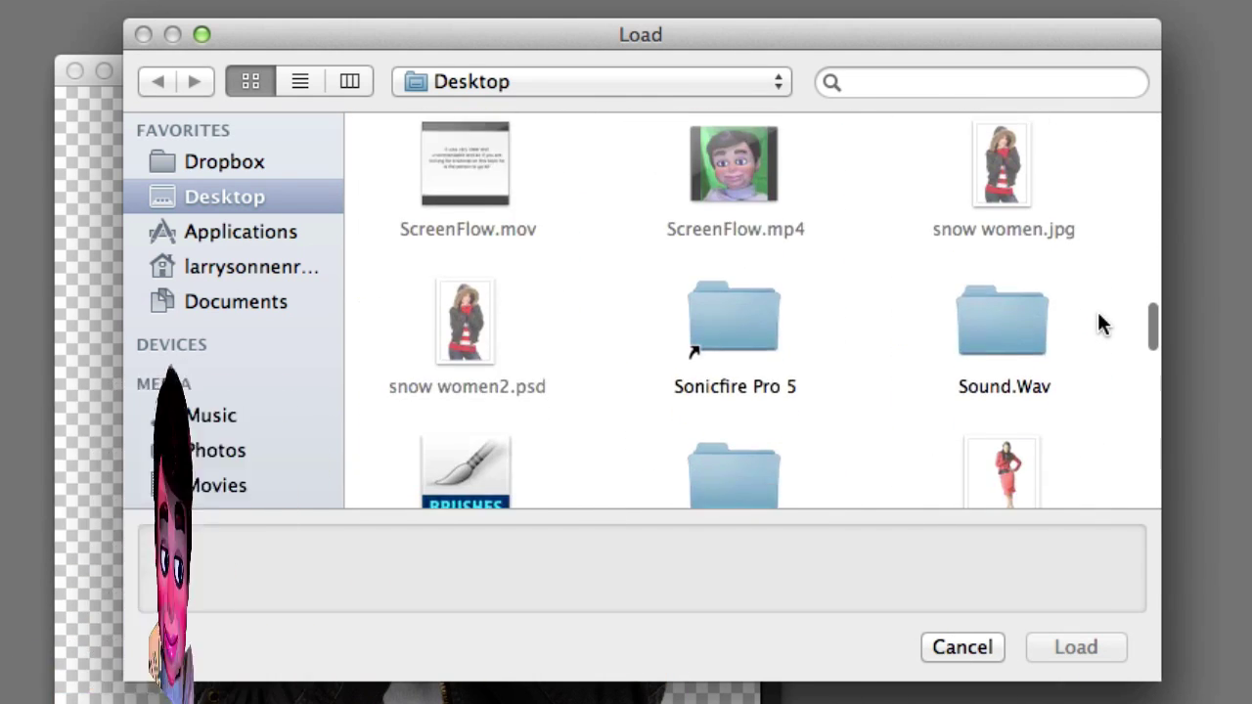
scroll(1100, 321, "down", 6)
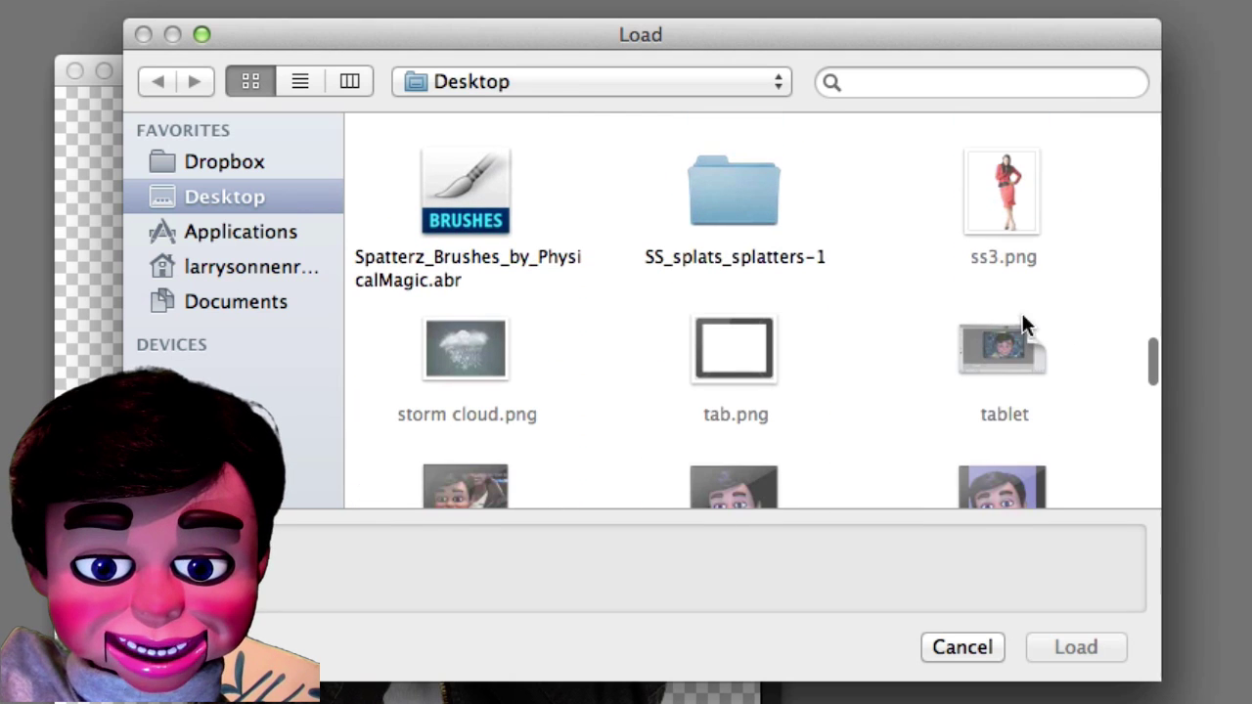
left_click(465, 206)
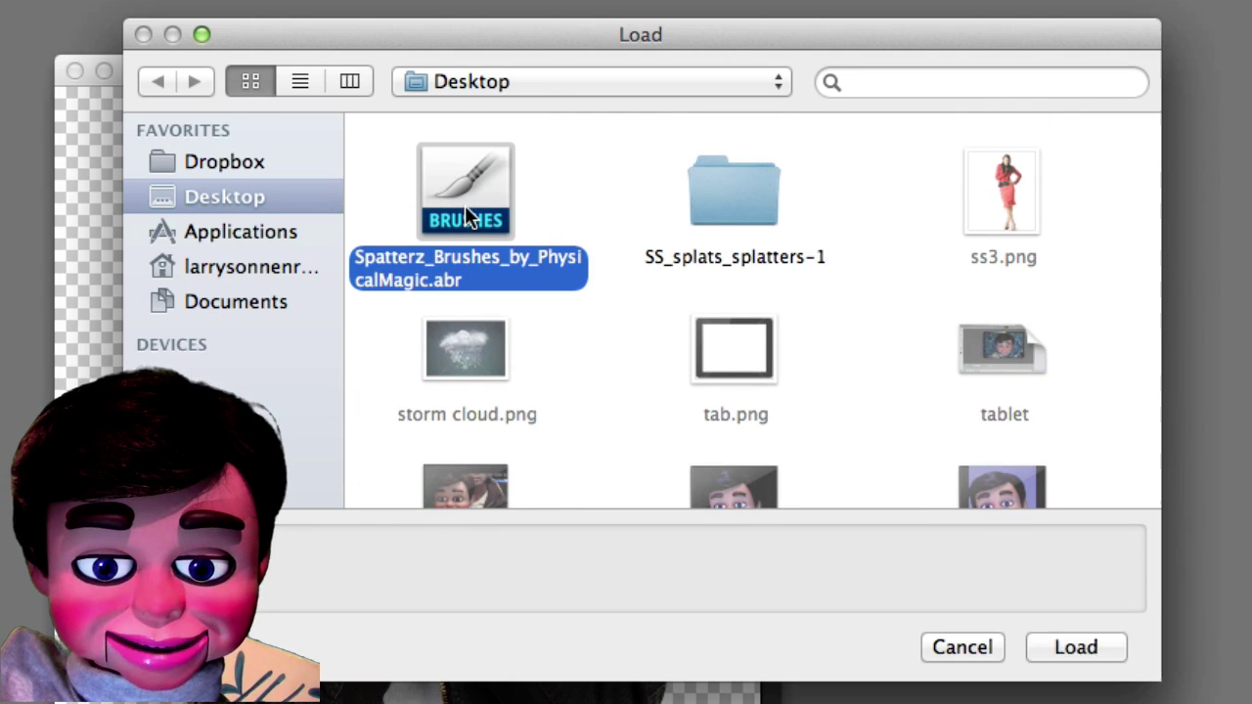
left_click(1094, 644)
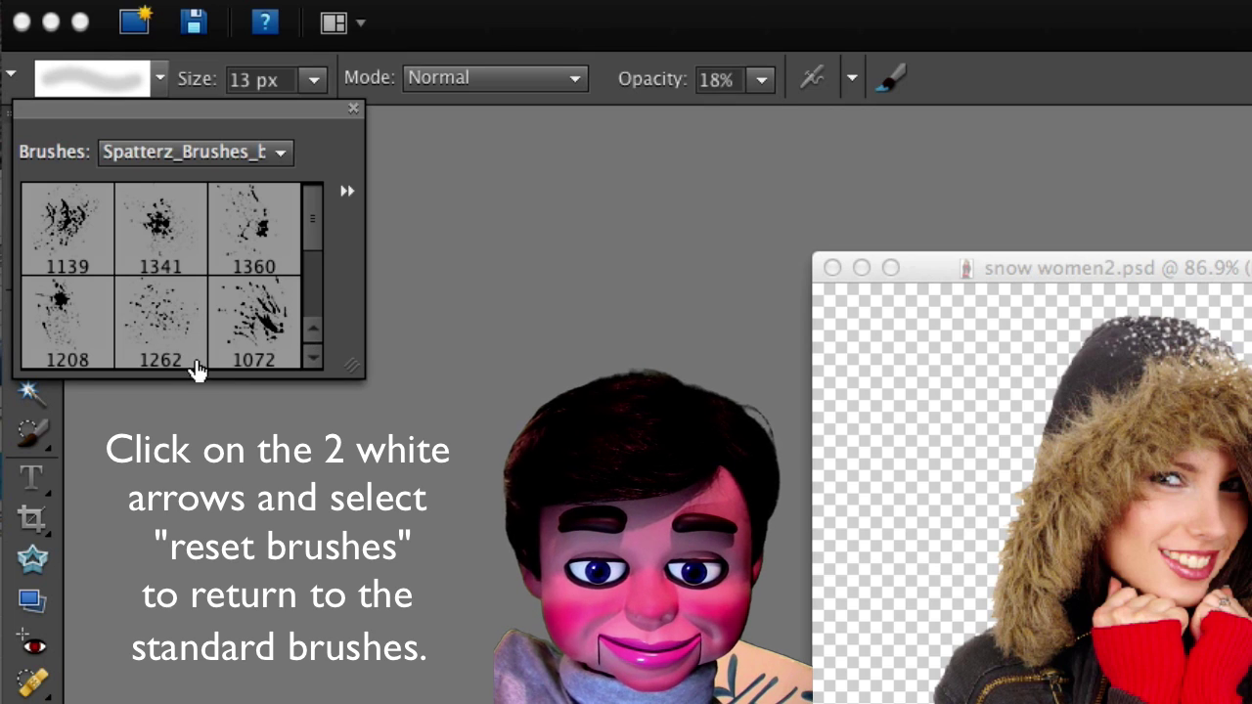
Choose spatter brush 1262 from the loaded Spatterz set
left_click(162, 338)
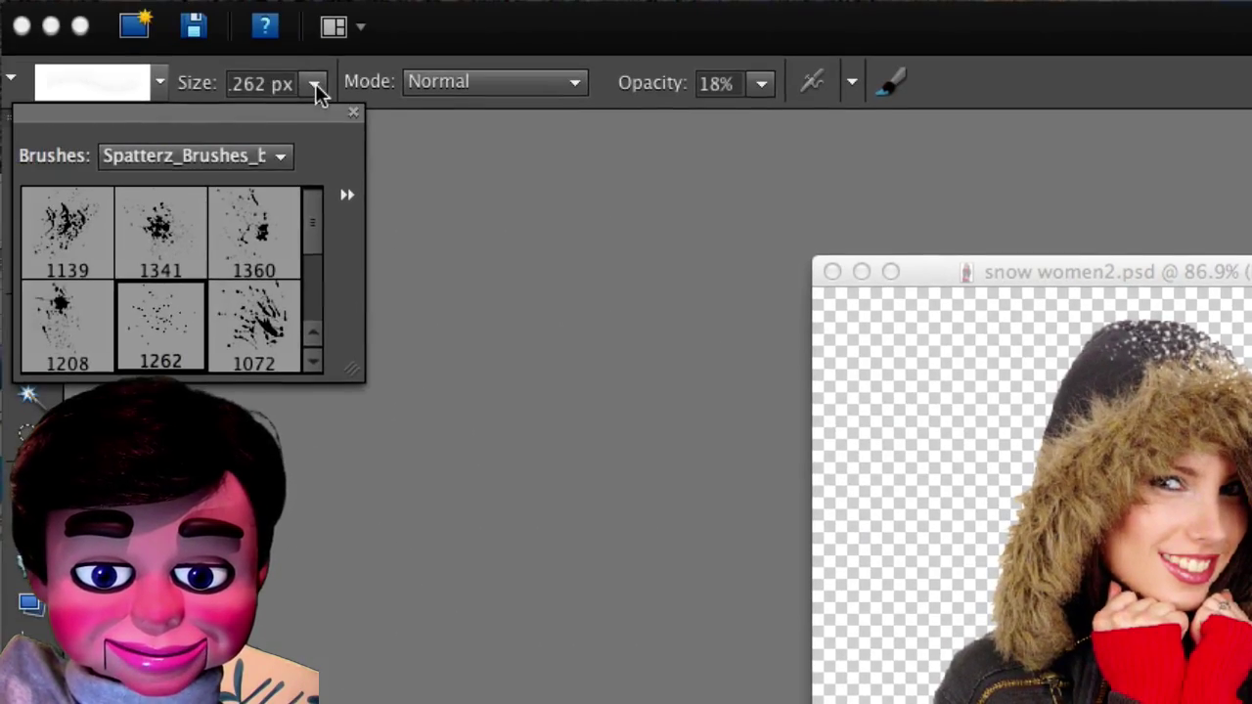
Resize the spatter brush and paint a purple spatter patch left of the hooded woman
left_click(318, 88)
left_click_drag(322, 118, 289, 117)
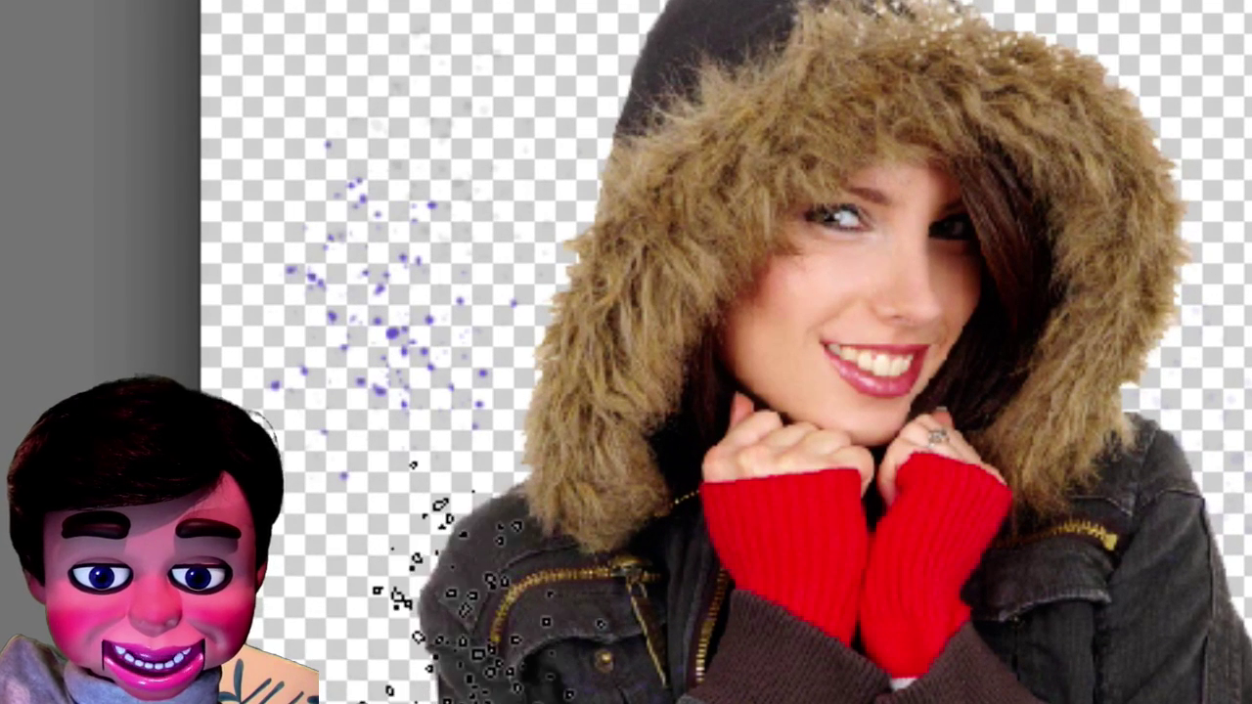
left_click_drag(440, 587, 342, 646)
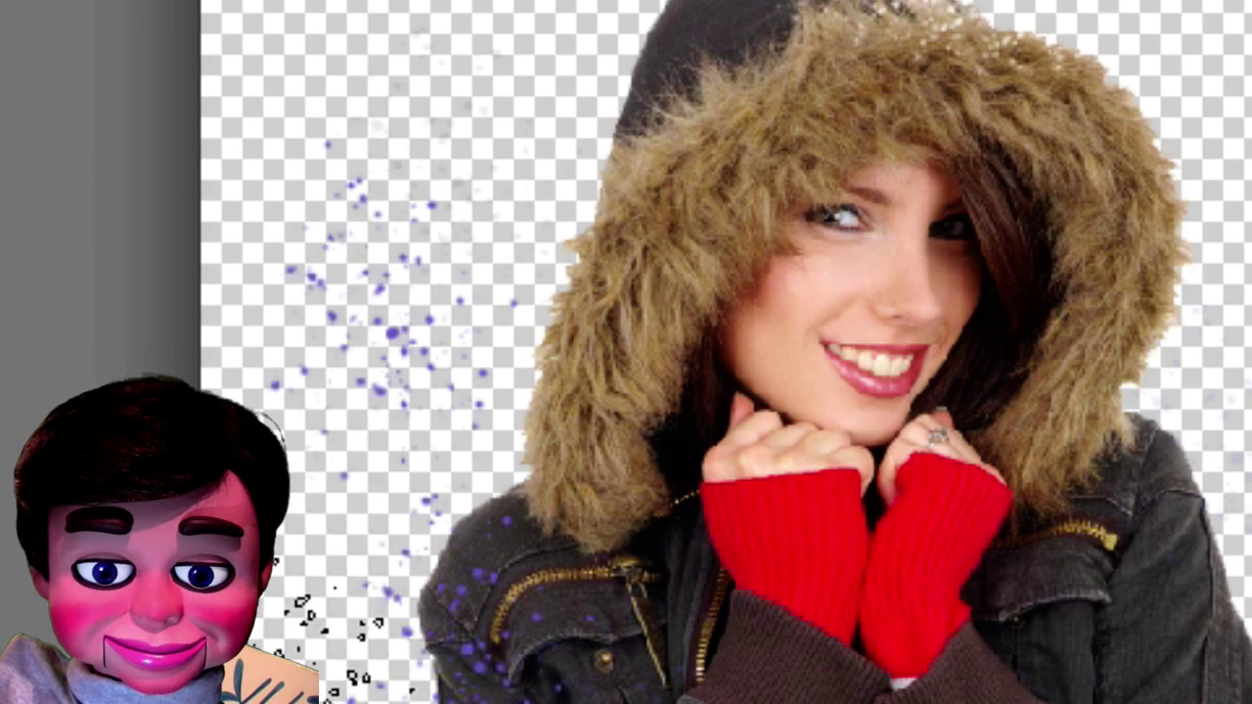